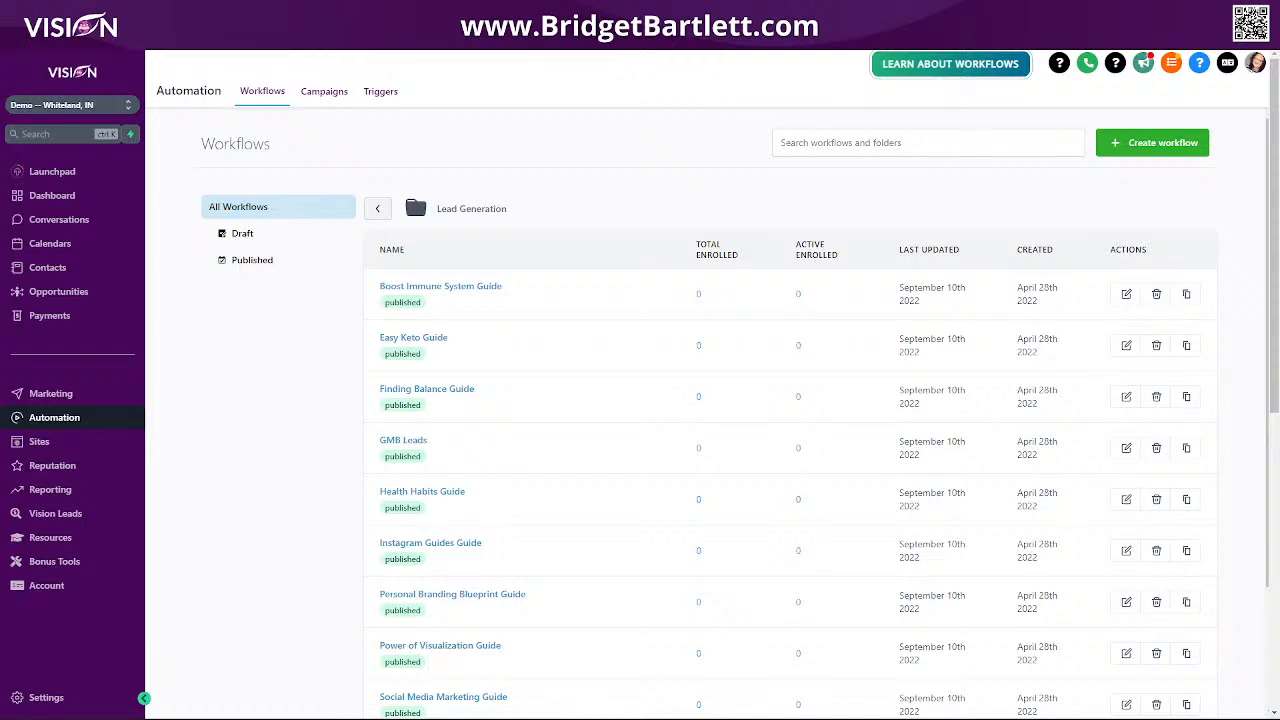
# Open the Boost Immune System Guide workflow and add an Add Contact Tag action between SMS and Remove From Workflow.
pyautogui.click(441, 287)
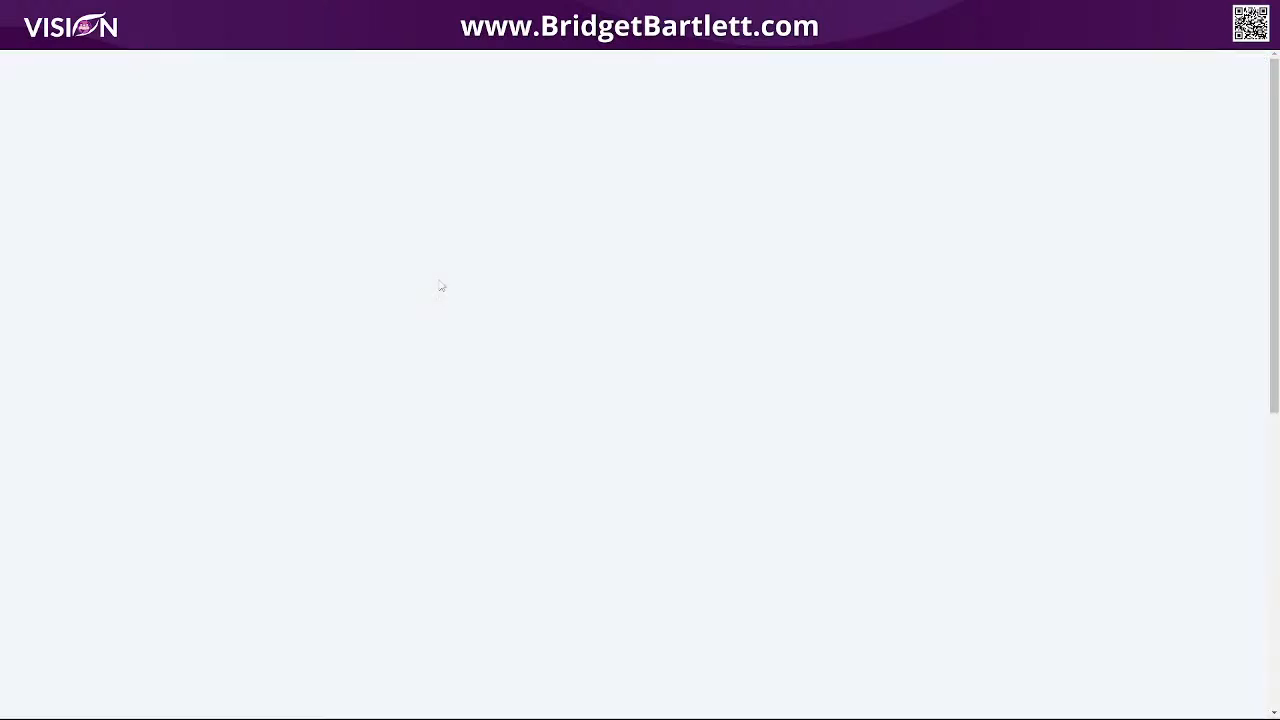
pyautogui.scroll(-2, 813, 486)
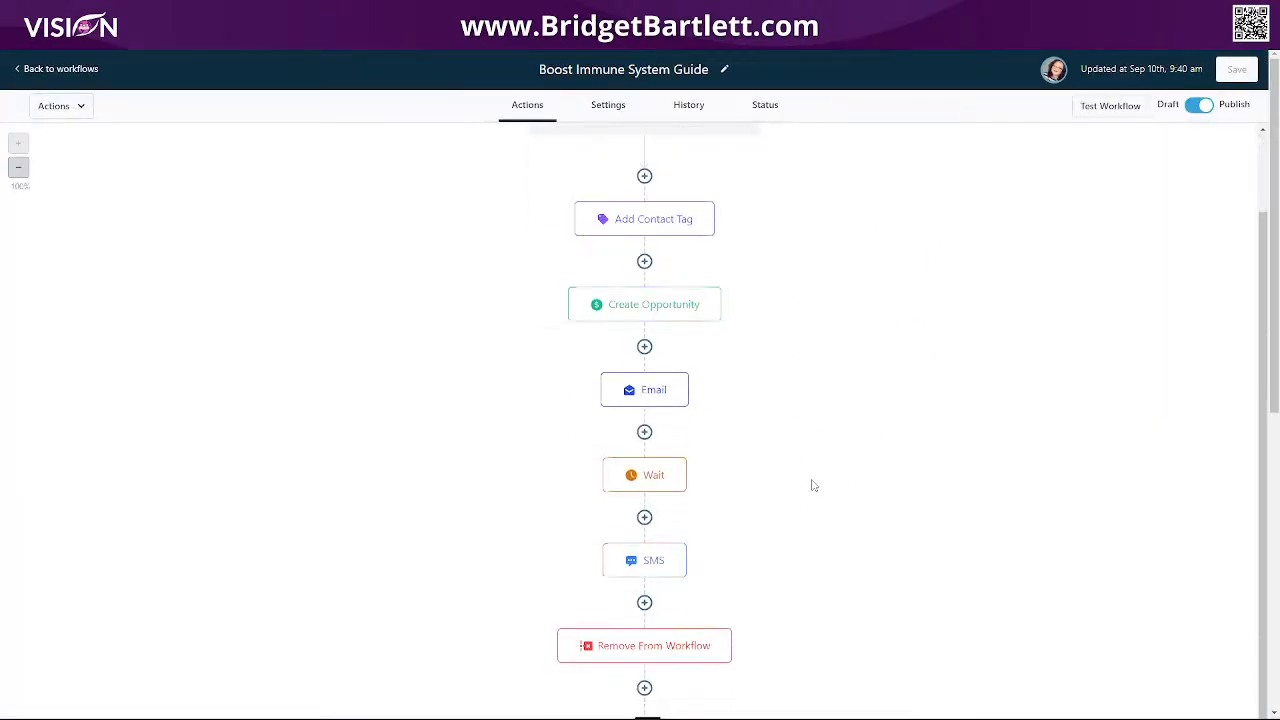
pyautogui.scroll(-1, 813, 486)
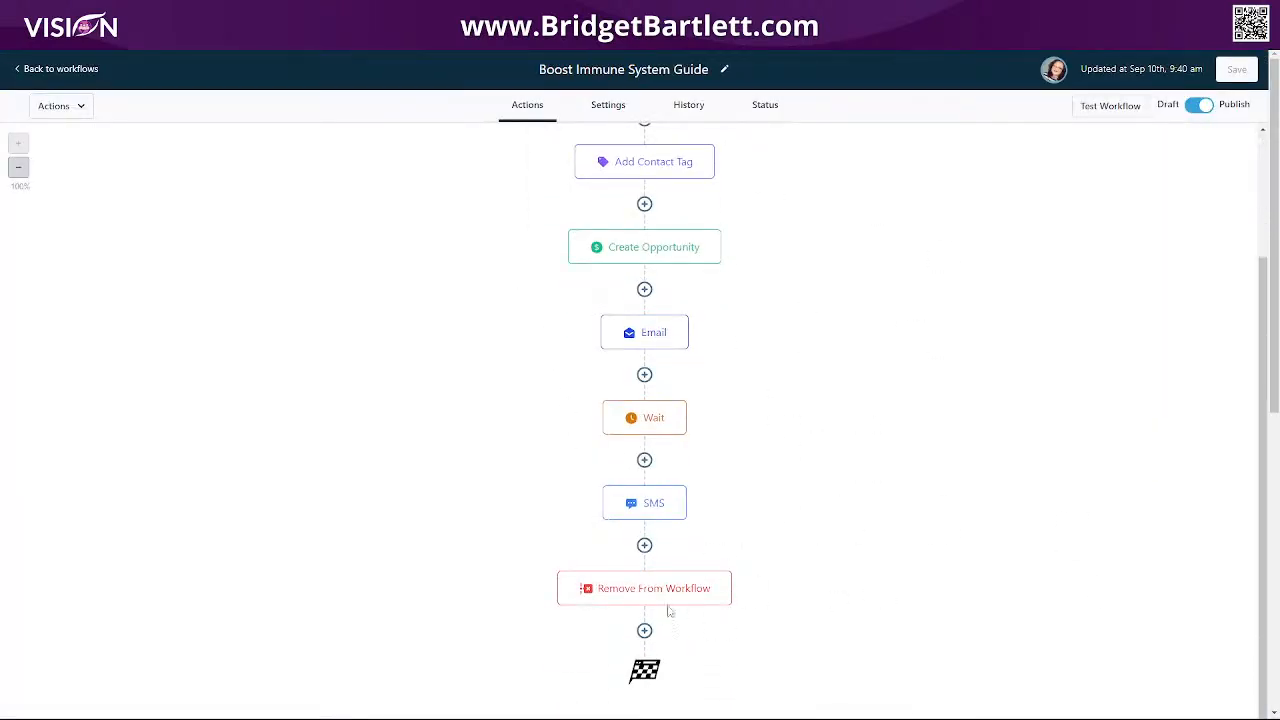
pyautogui.moveTo(645, 592)
pyautogui.click(645, 547)
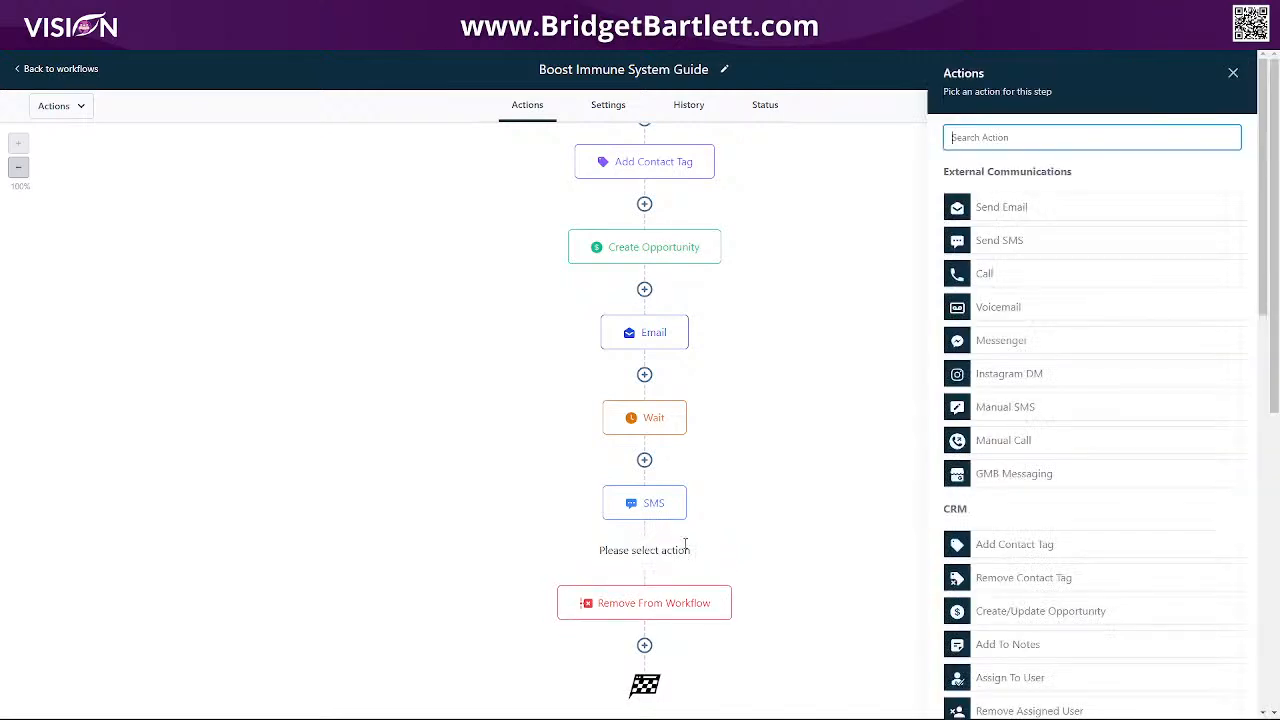
pyautogui.click(1052, 548)
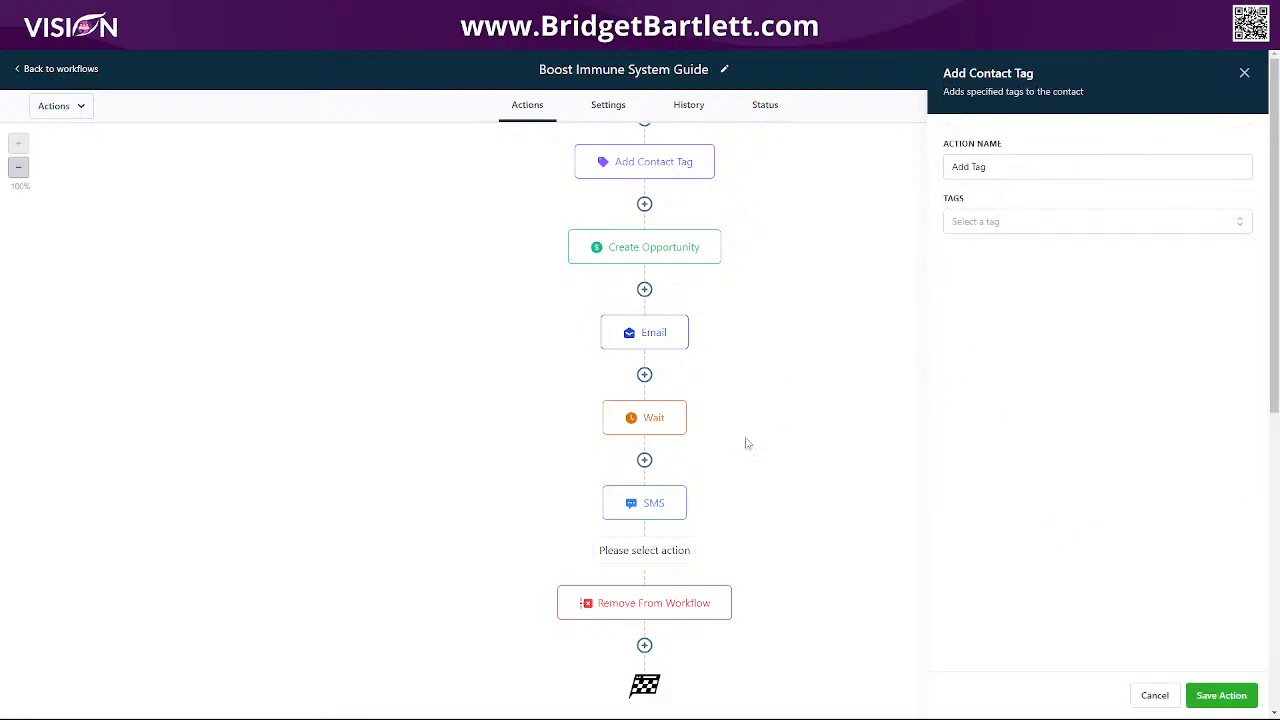
pyautogui.scroll(2, 793, 466)
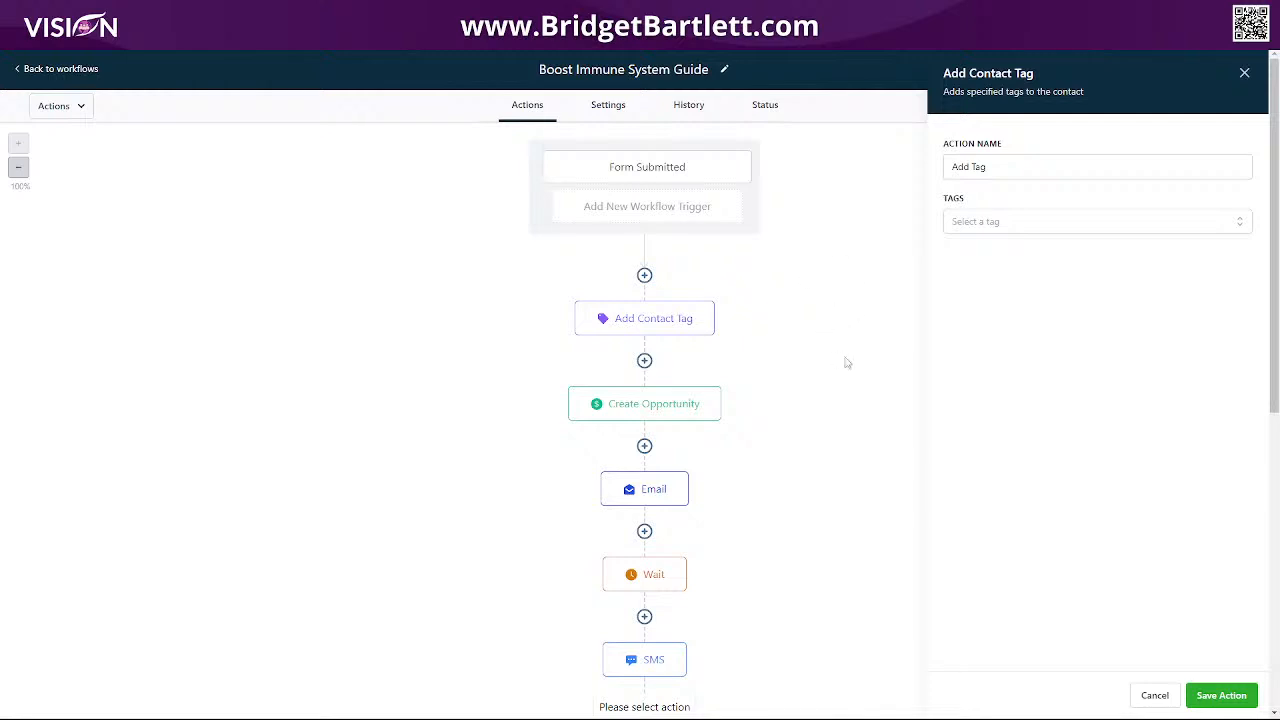
pyautogui.scroll(-2, 834, 414)
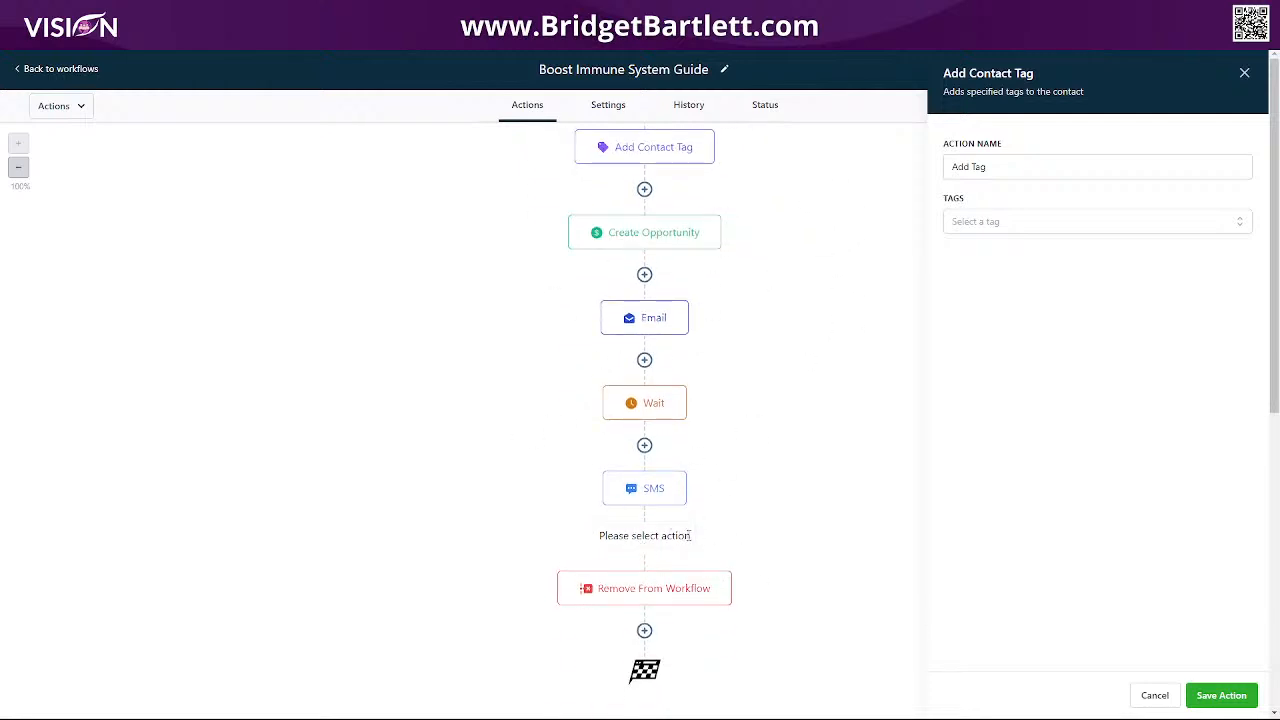
# Create a new 'newsletter' tag for the step and save the Add Contact Tag action.
pyautogui.click(1001, 226)
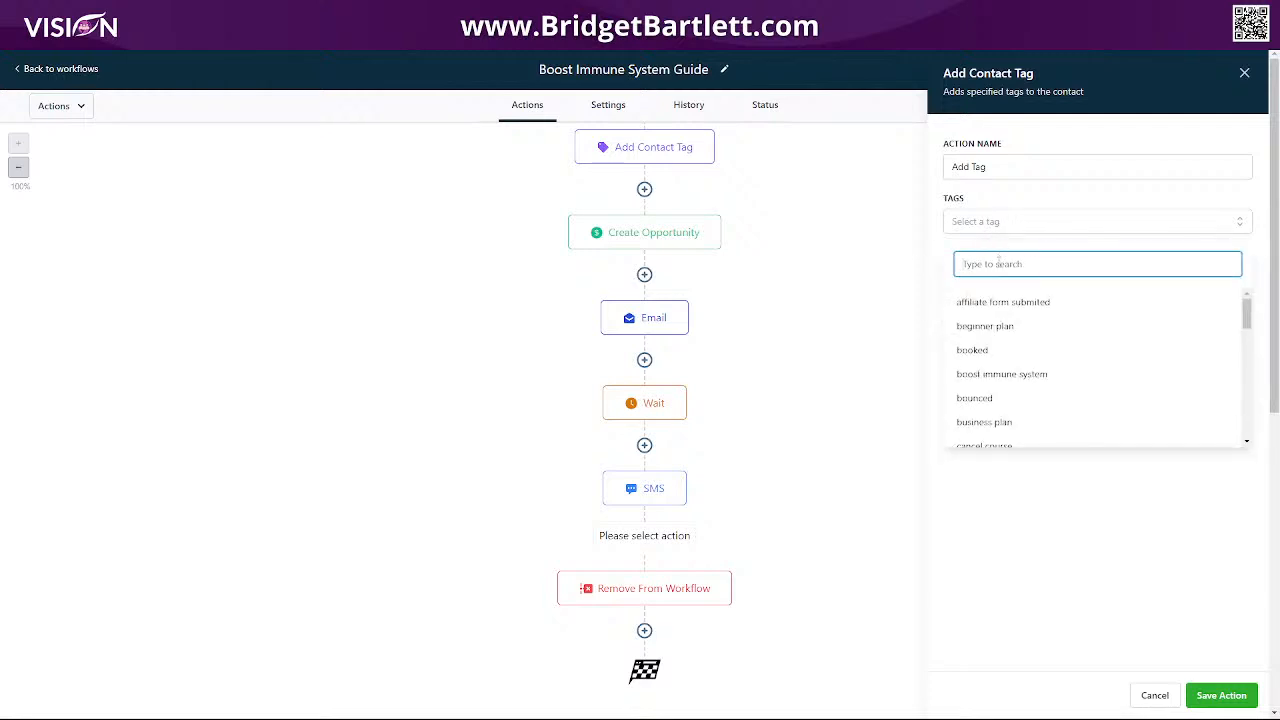
pyautogui.write('newle')
pyautogui.press('BackSpace')
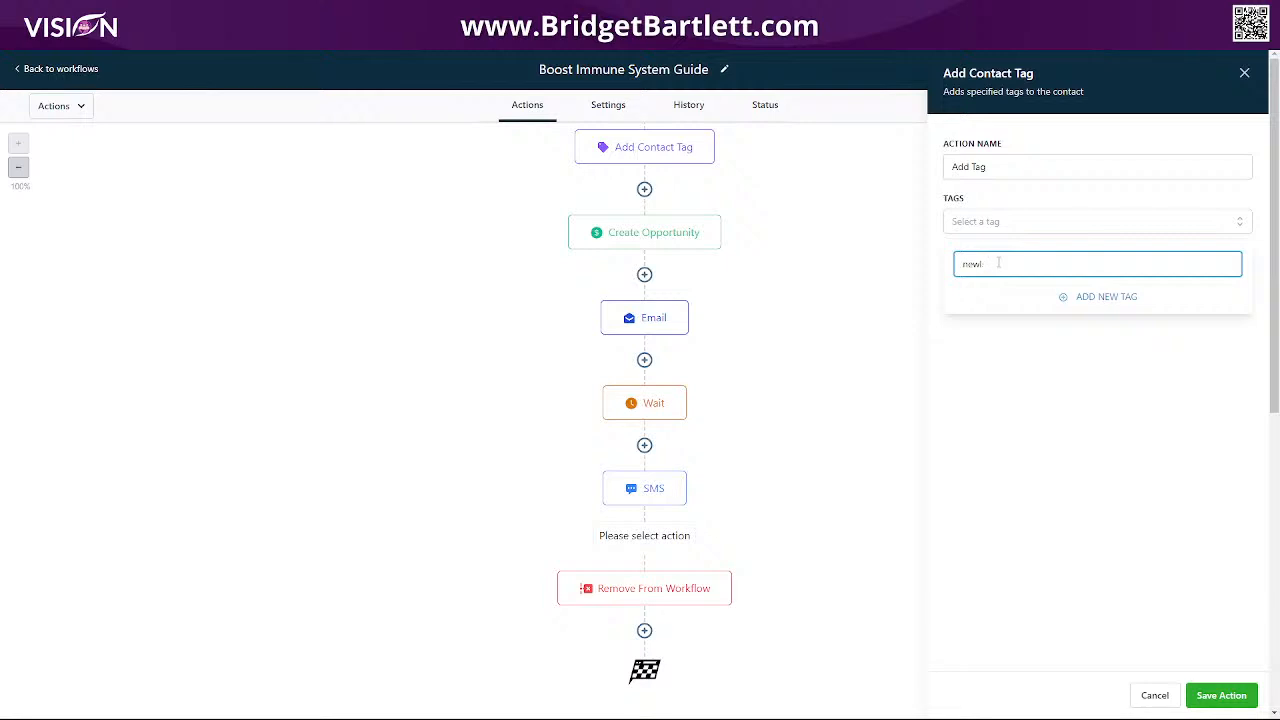
pyautogui.write('sletter')
pyautogui.click(1114, 297)
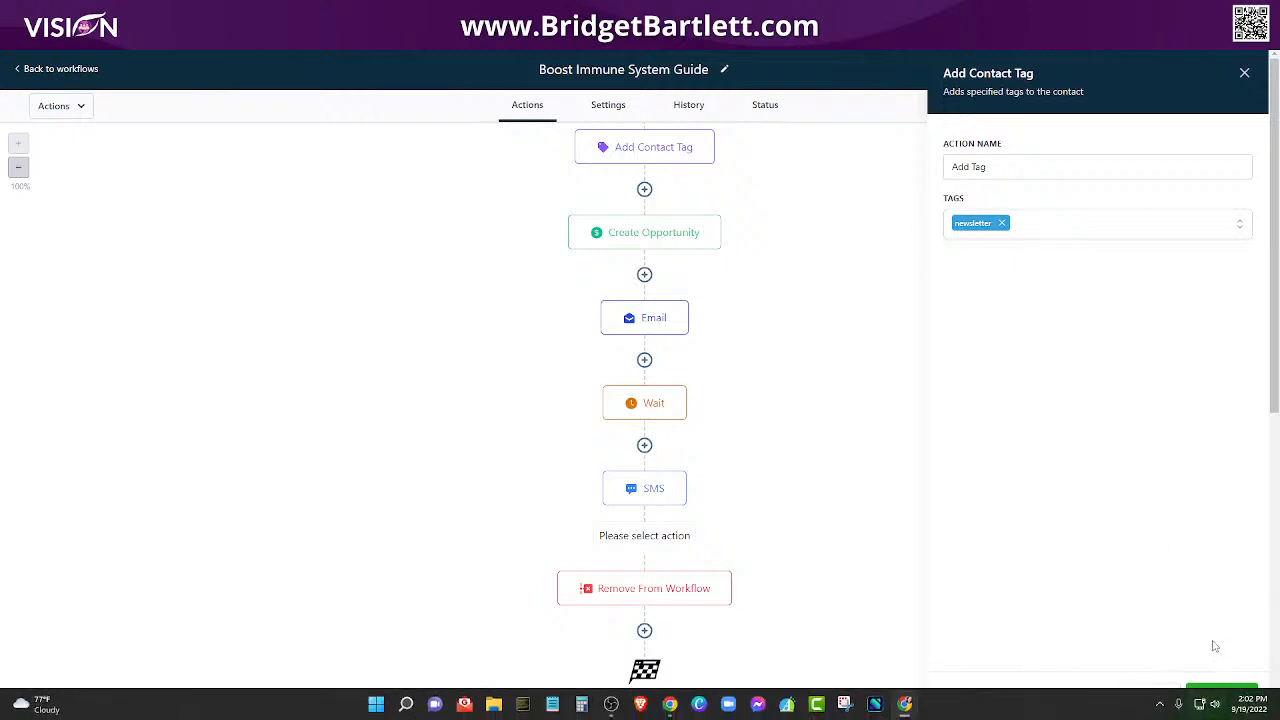
pyautogui.click(1221, 695)
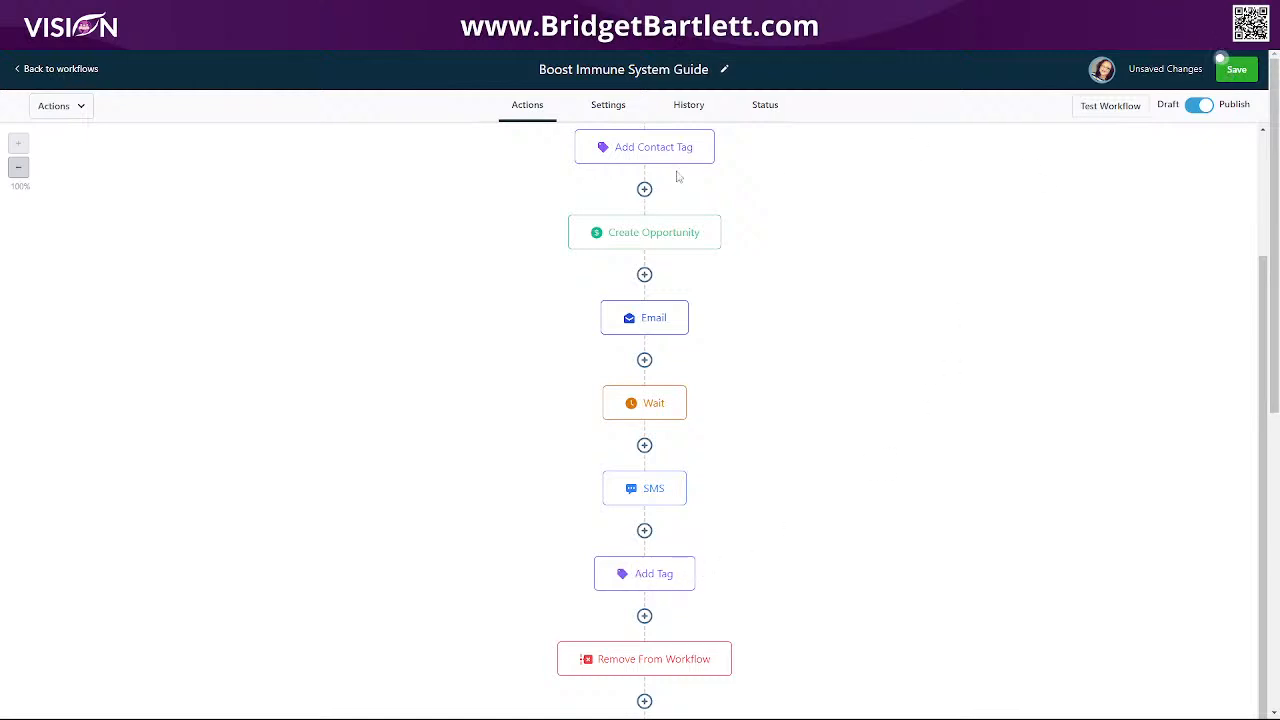
# Save the workflow, then navigate through Marketing > Emails > Campaigns to the Email Templates page.
pyautogui.click(1236, 69)
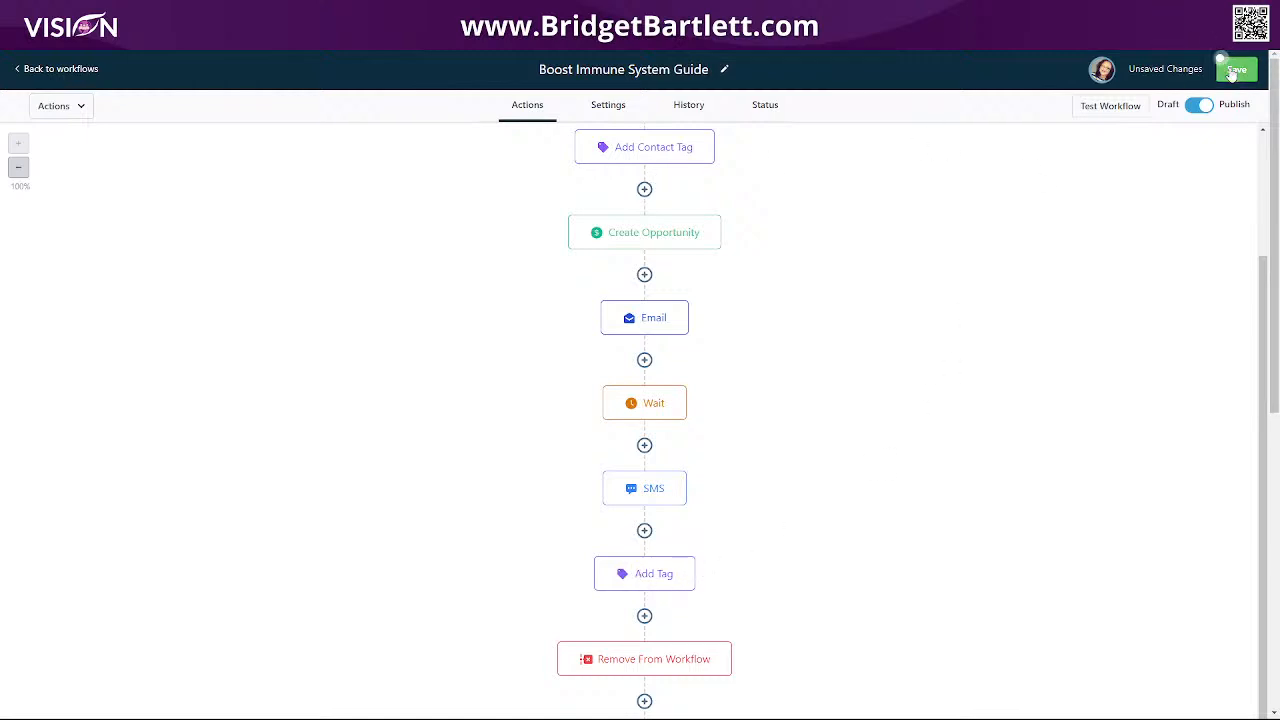
pyautogui.click(78, 70)
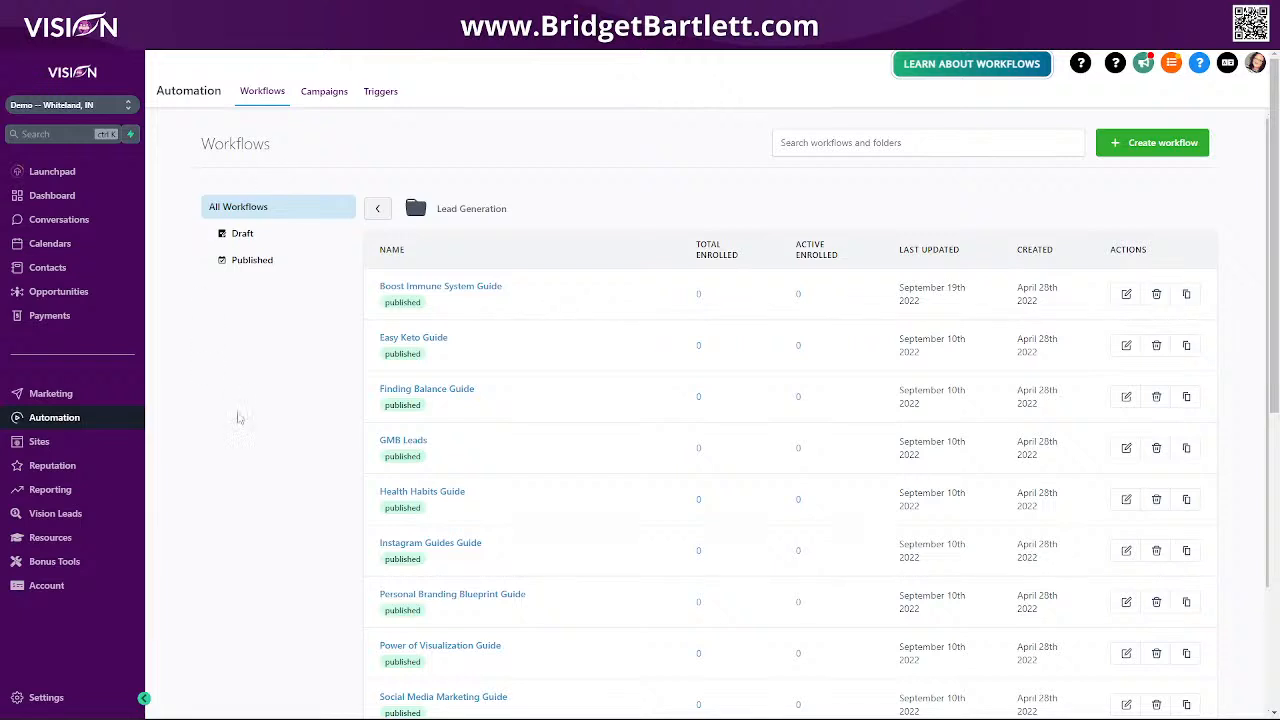
pyautogui.click(52, 394)
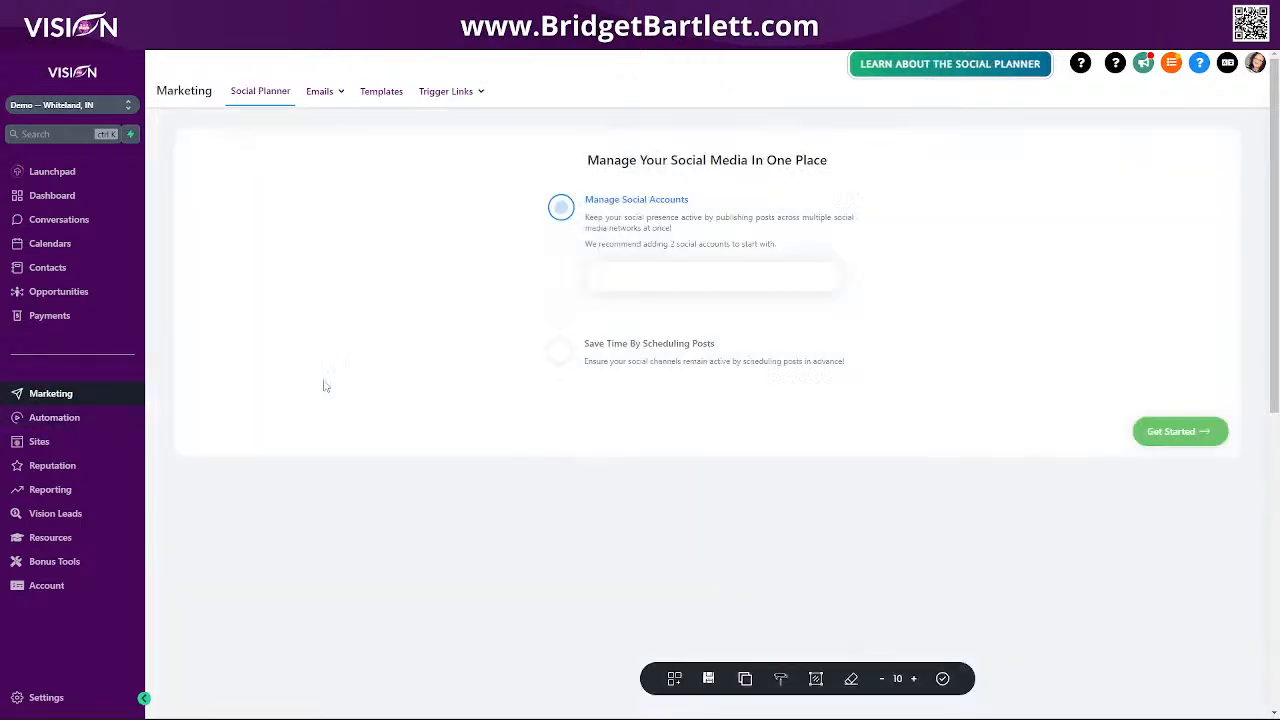
pyautogui.moveTo(318, 92)
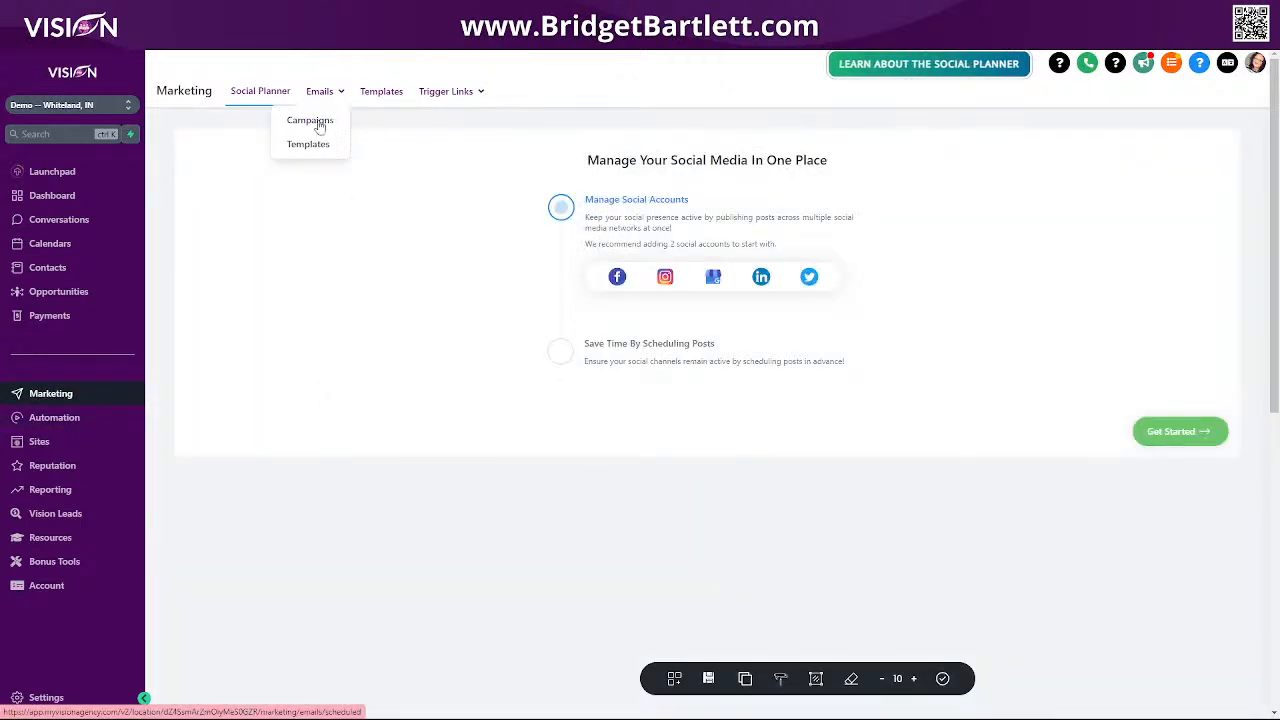
pyautogui.click(319, 121)
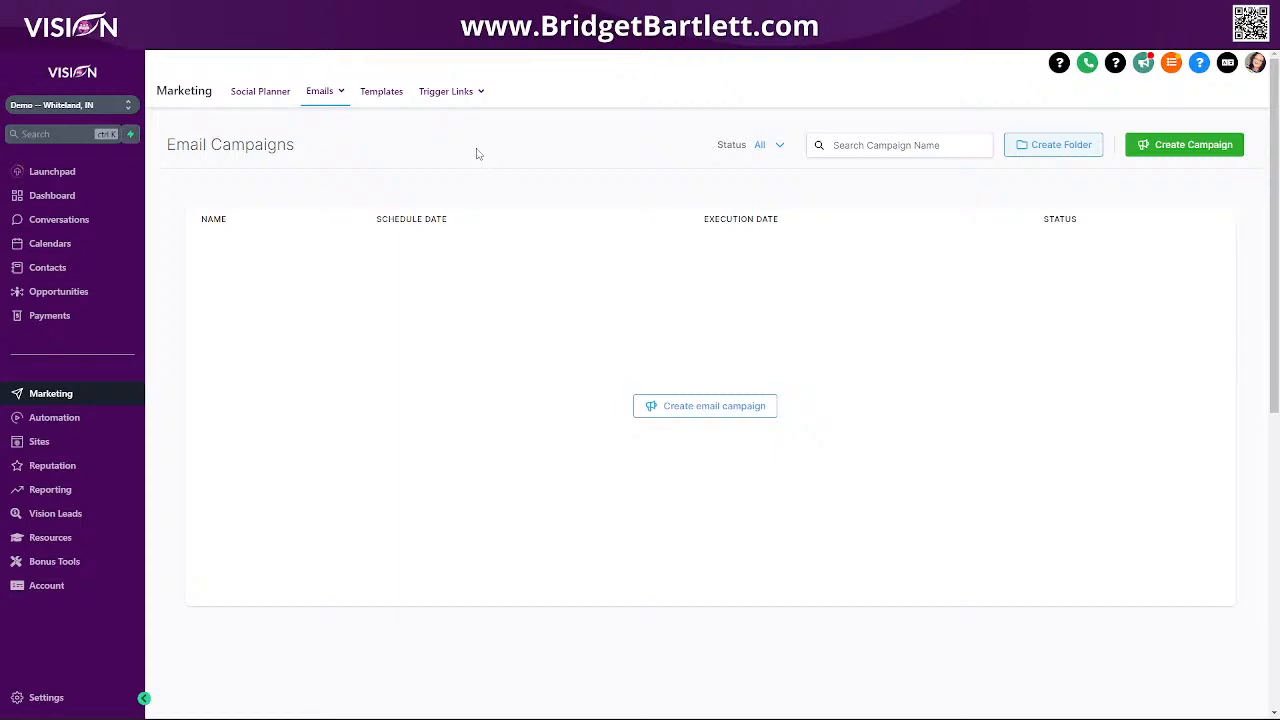
pyautogui.moveTo(331, 98)
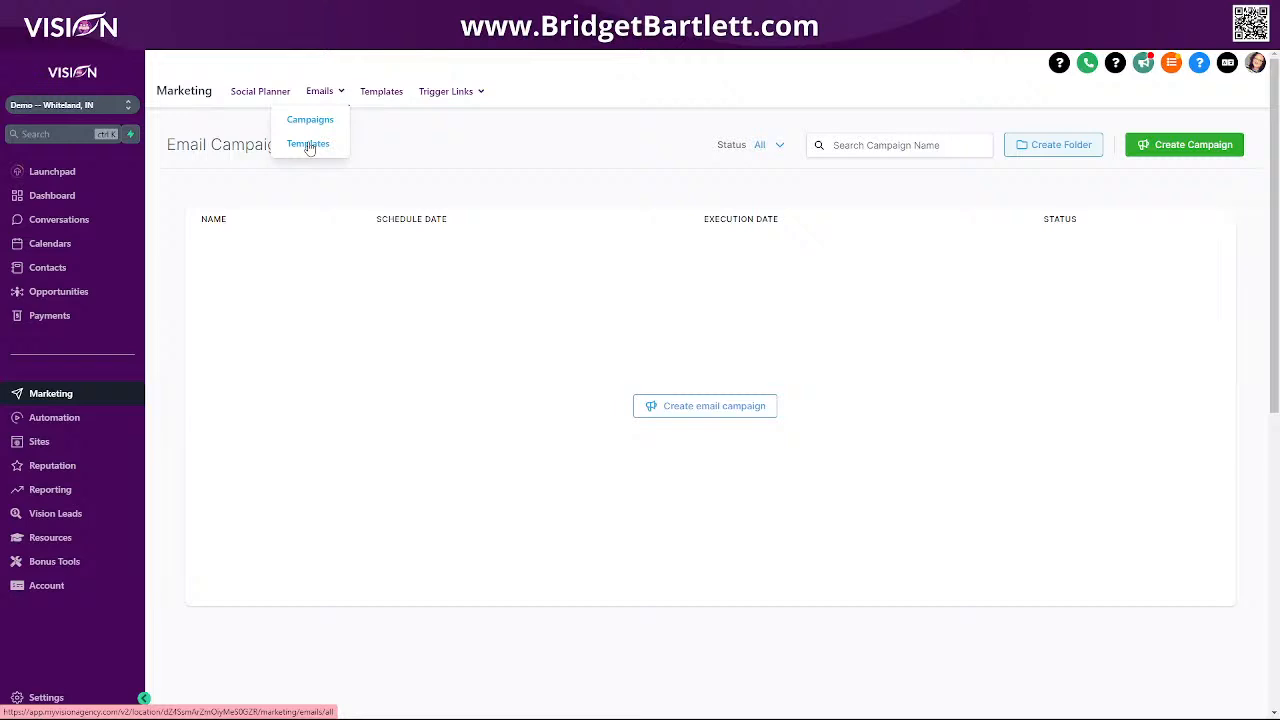
pyautogui.click(309, 145)
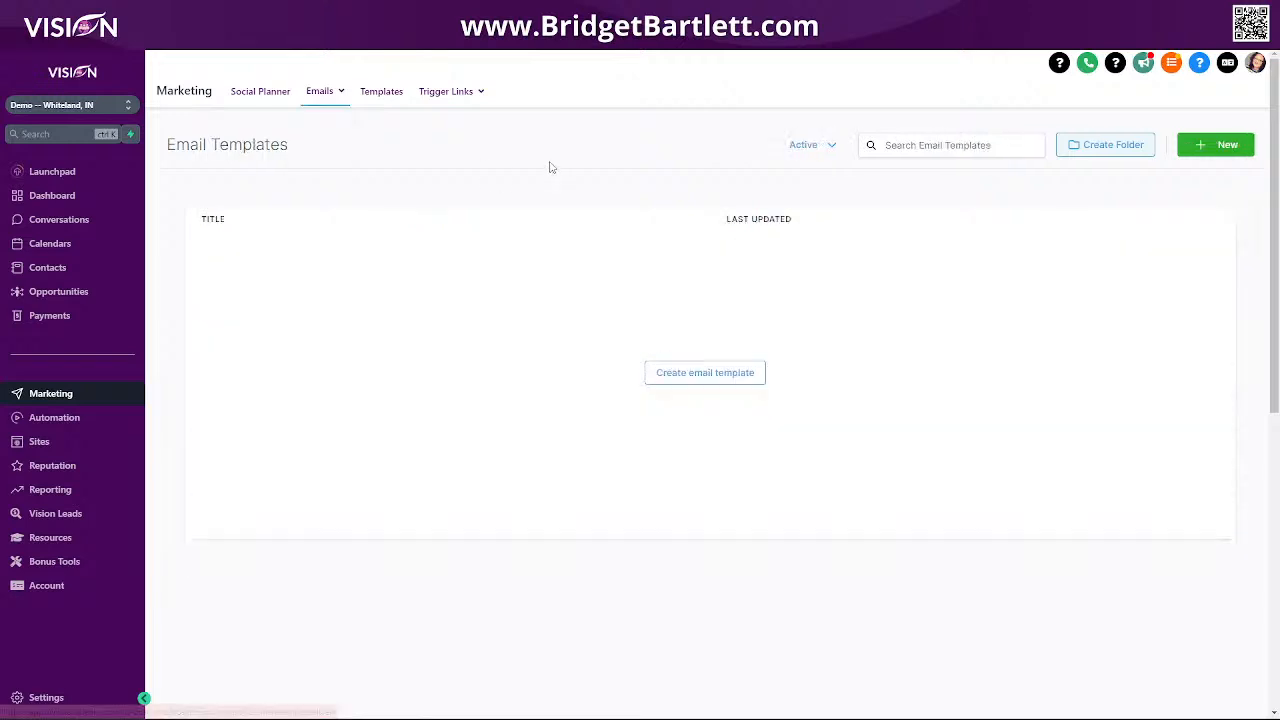
# Create a new email template using the Design Editor editing experience.
pyautogui.click(700, 374)
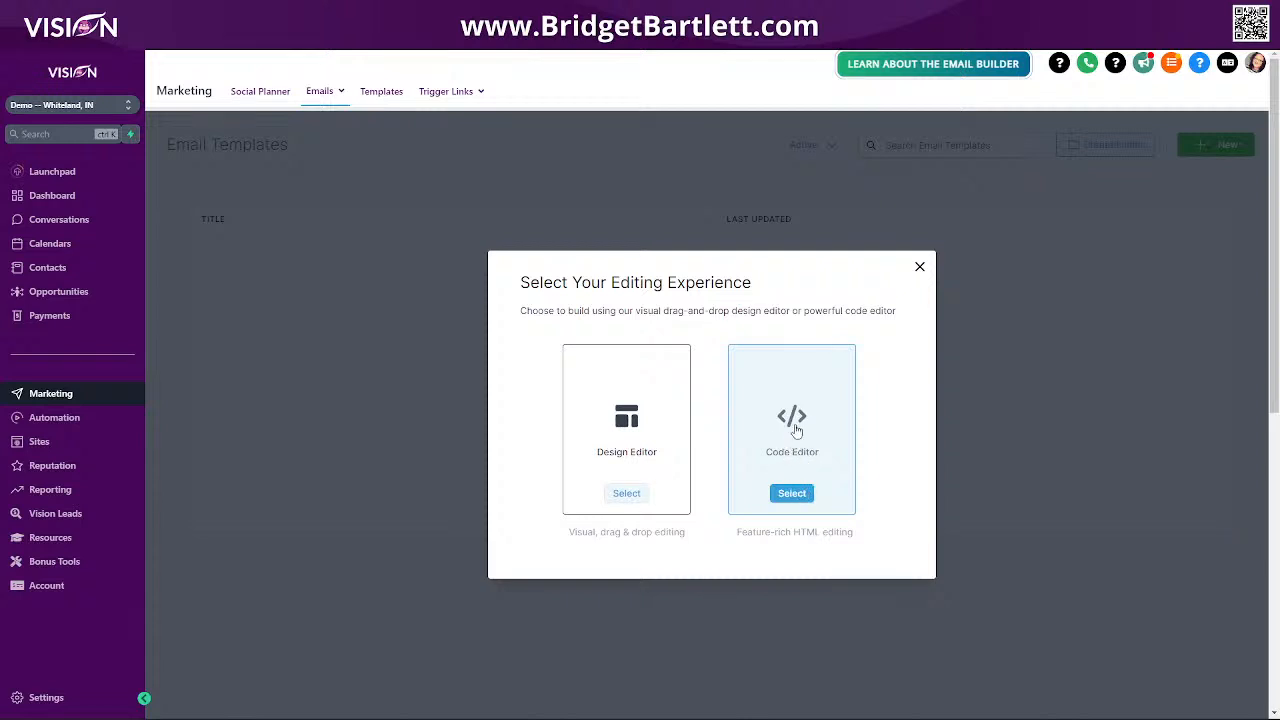
pyautogui.click(630, 493)
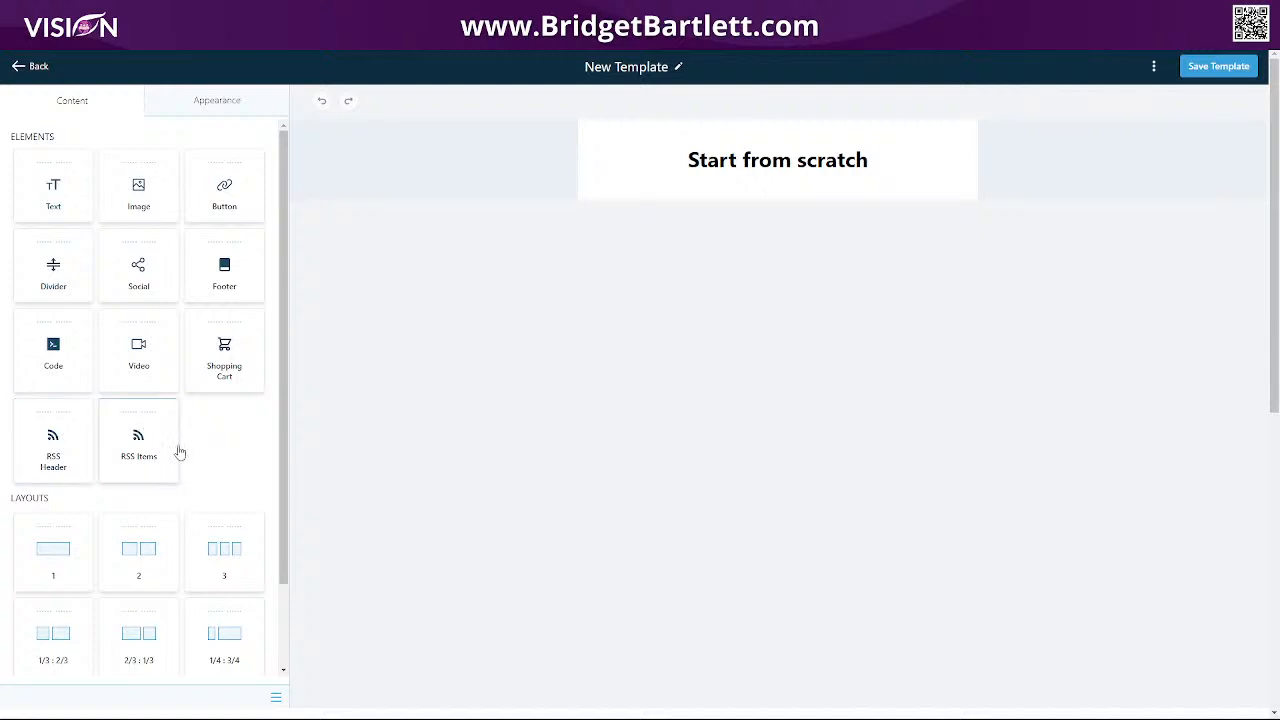
# Delete the 'Start from scratch' block, leaving an empty row in the template.
pyautogui.scroll(-2, 227, 454)
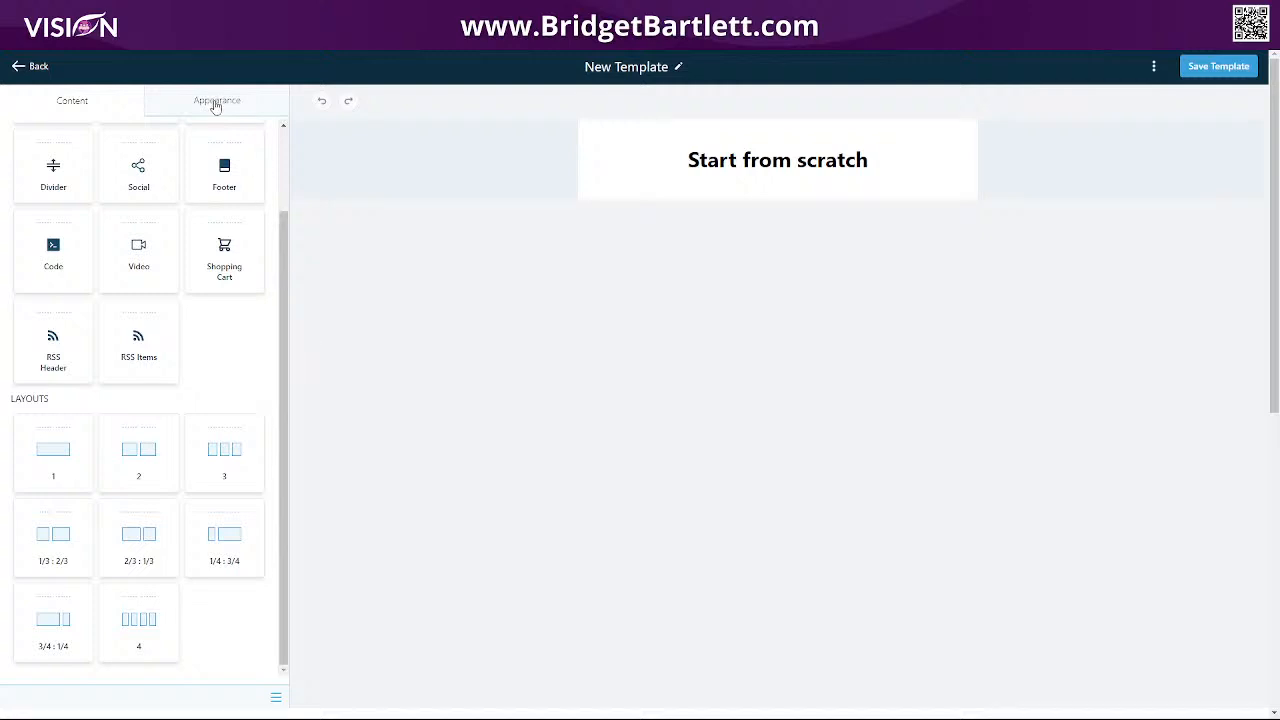
pyautogui.click(694, 126)
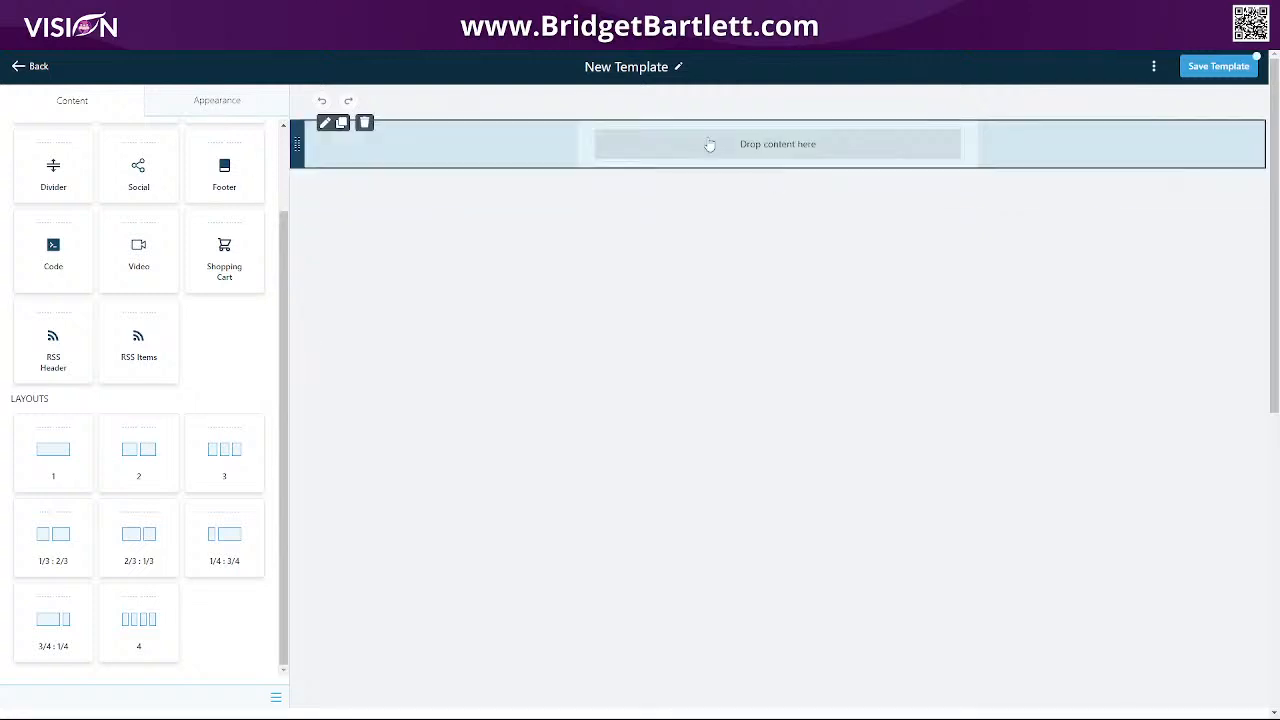
pyautogui.click(766, 151)
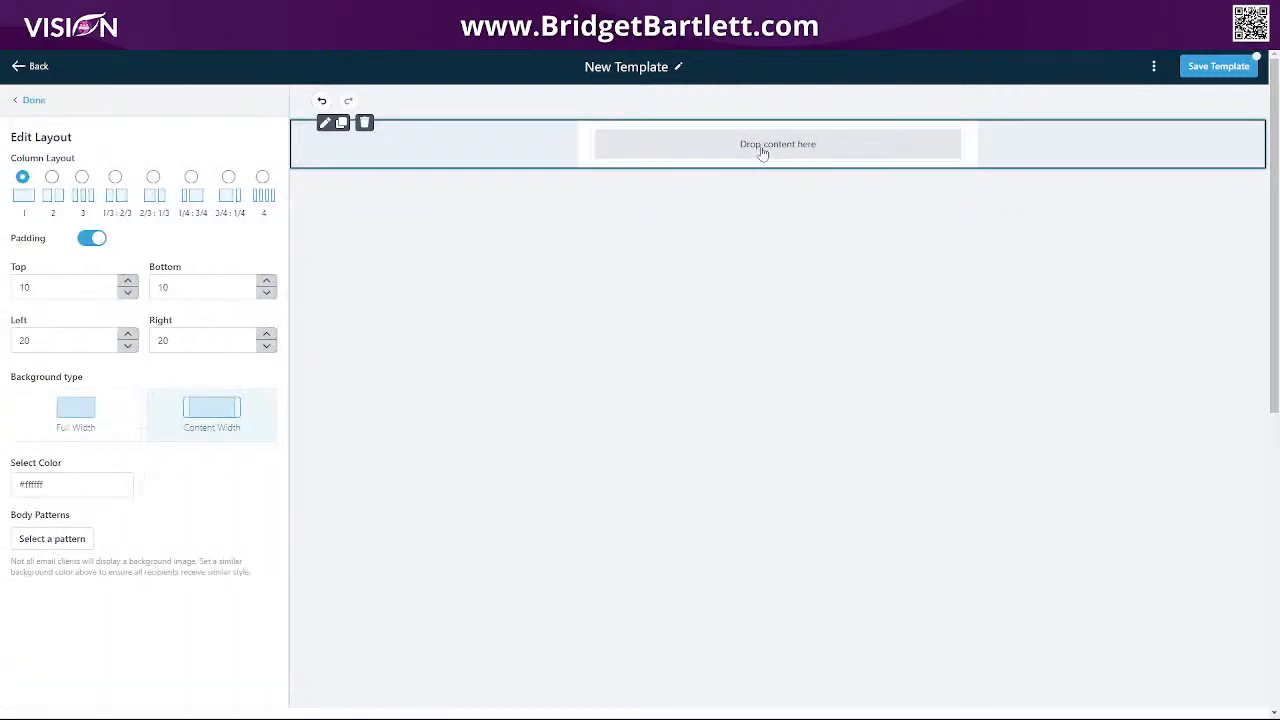
pyautogui.click(33, 100)
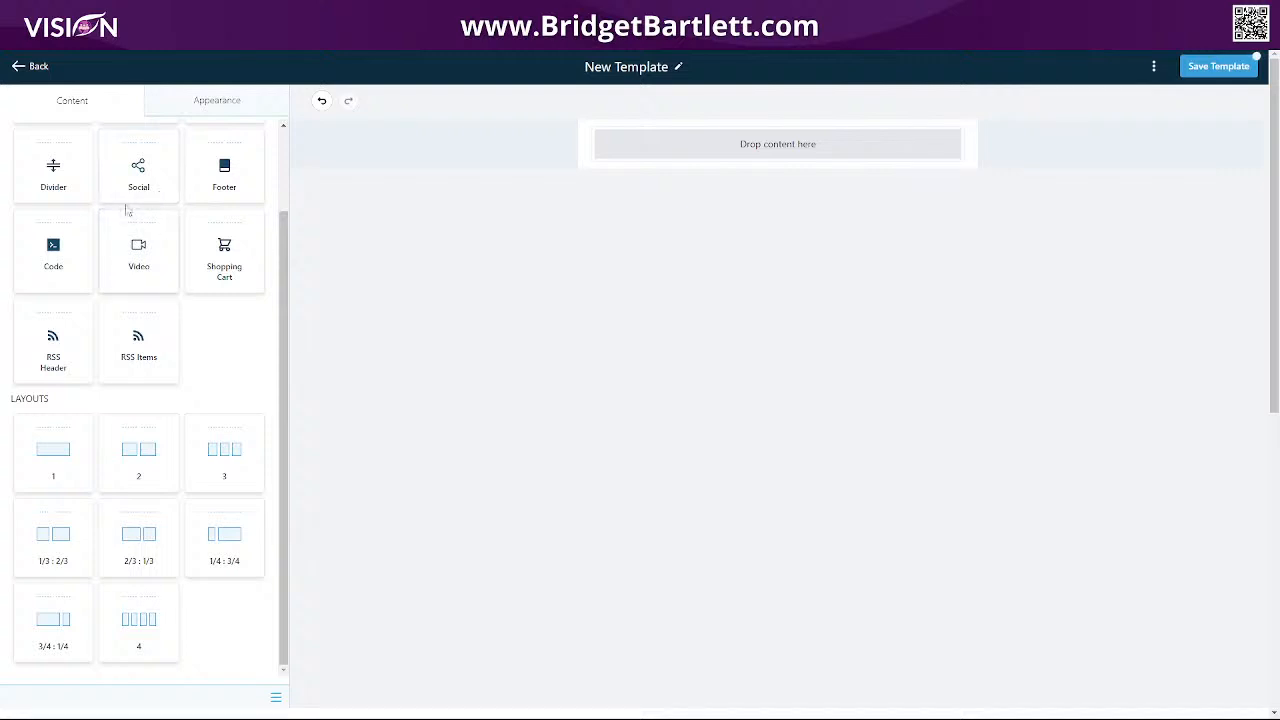
pyautogui.scroll(2, 214, 331)
# Drag a text block into the row, remove its Heading line, and add a new first line.
pyautogui.moveTo(53, 185); pyautogui.dragTo(712, 150)
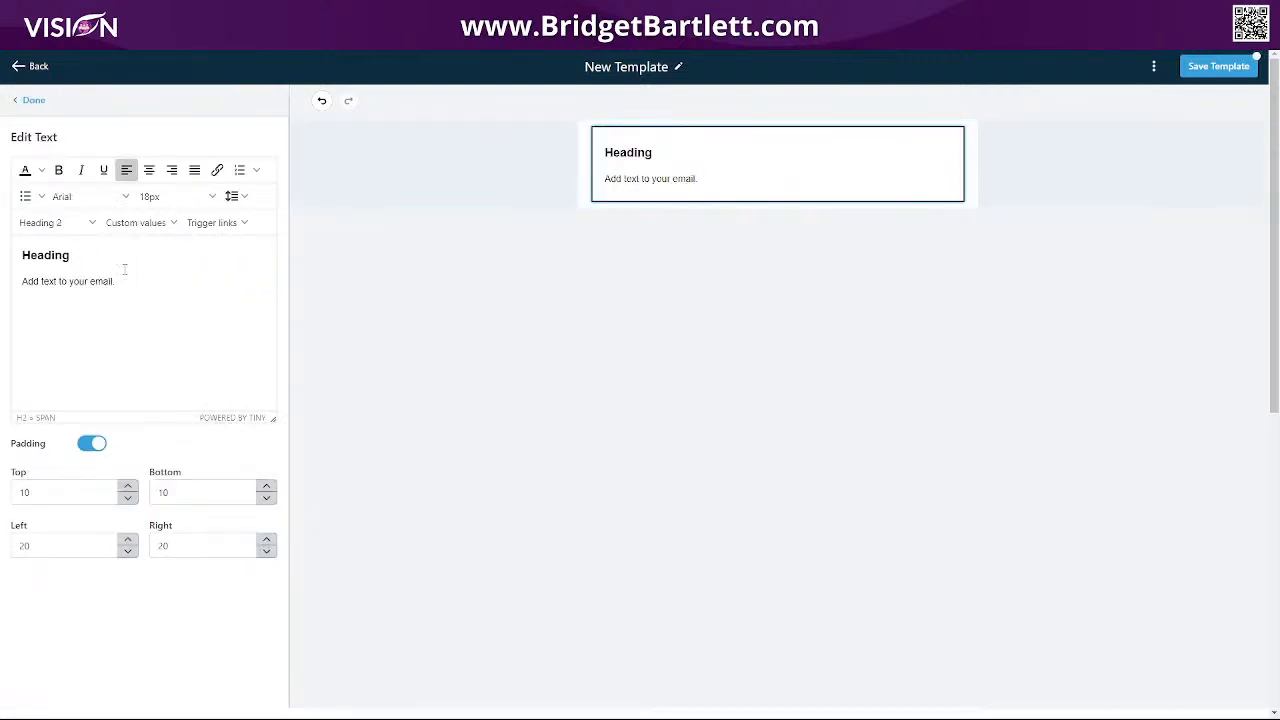
pyautogui.moveTo(72, 256); pyautogui.dragTo(20, 261)
pyautogui.press('BackSpace')
pyautogui.press('BackSpace')
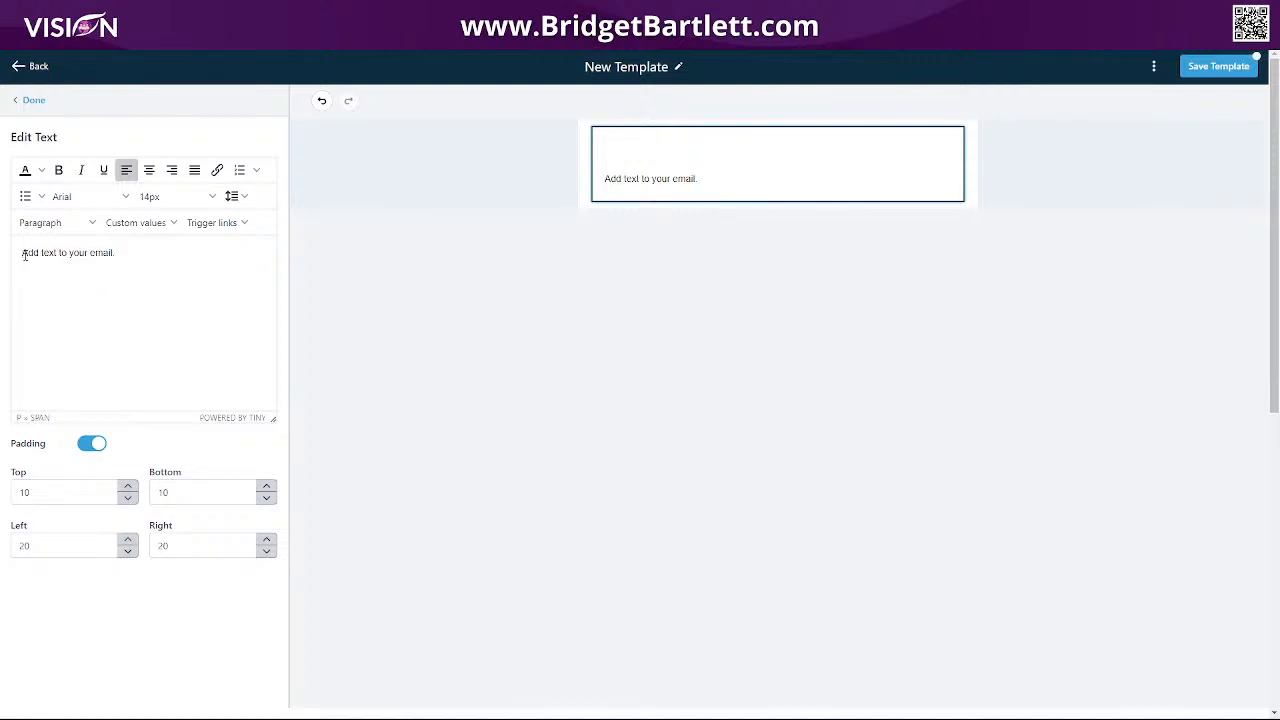
pyautogui.press('Return')
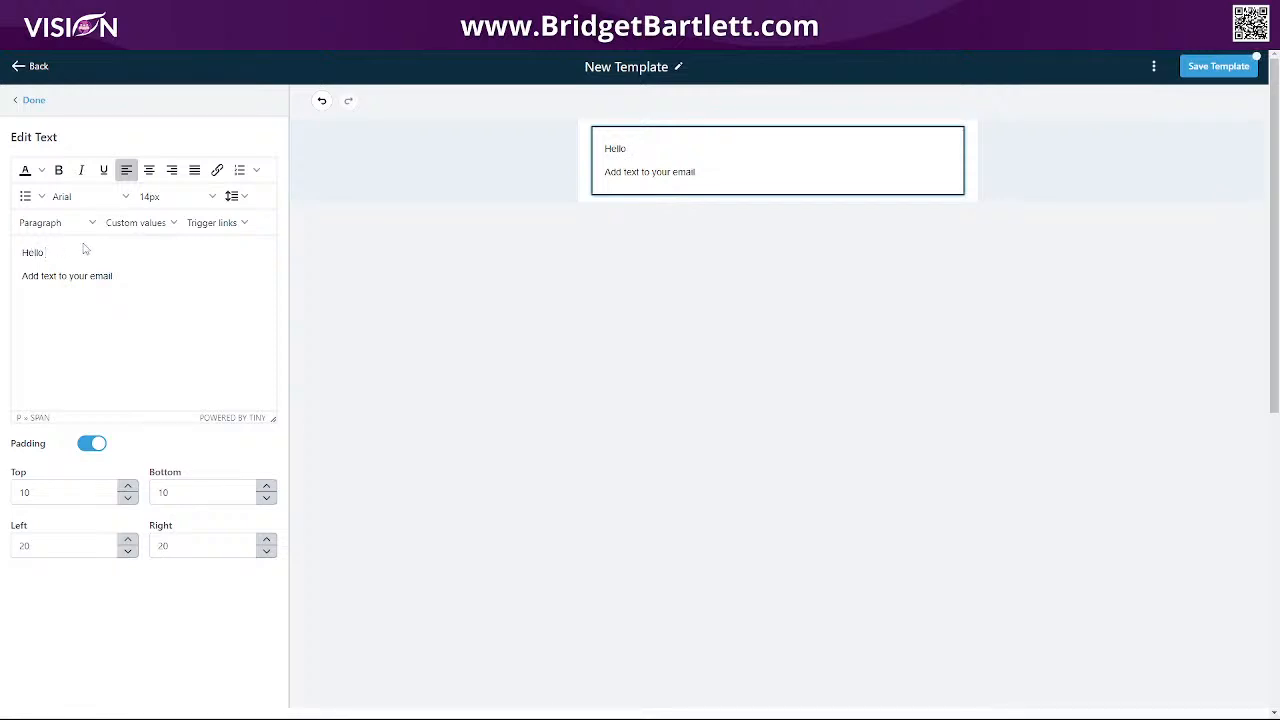
# Insert the Contact > First Name custom value after 'Hello' and finish editing the text block.
pyautogui.click(149, 226)
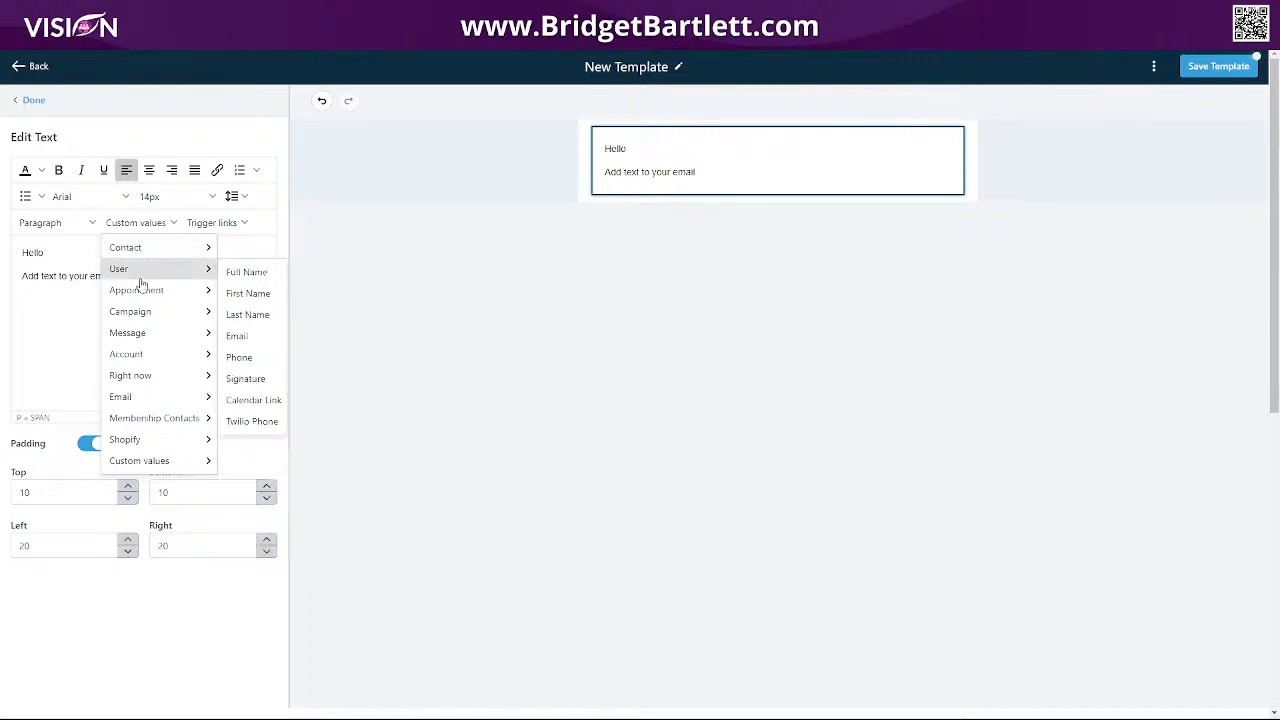
pyautogui.moveTo(150, 460)
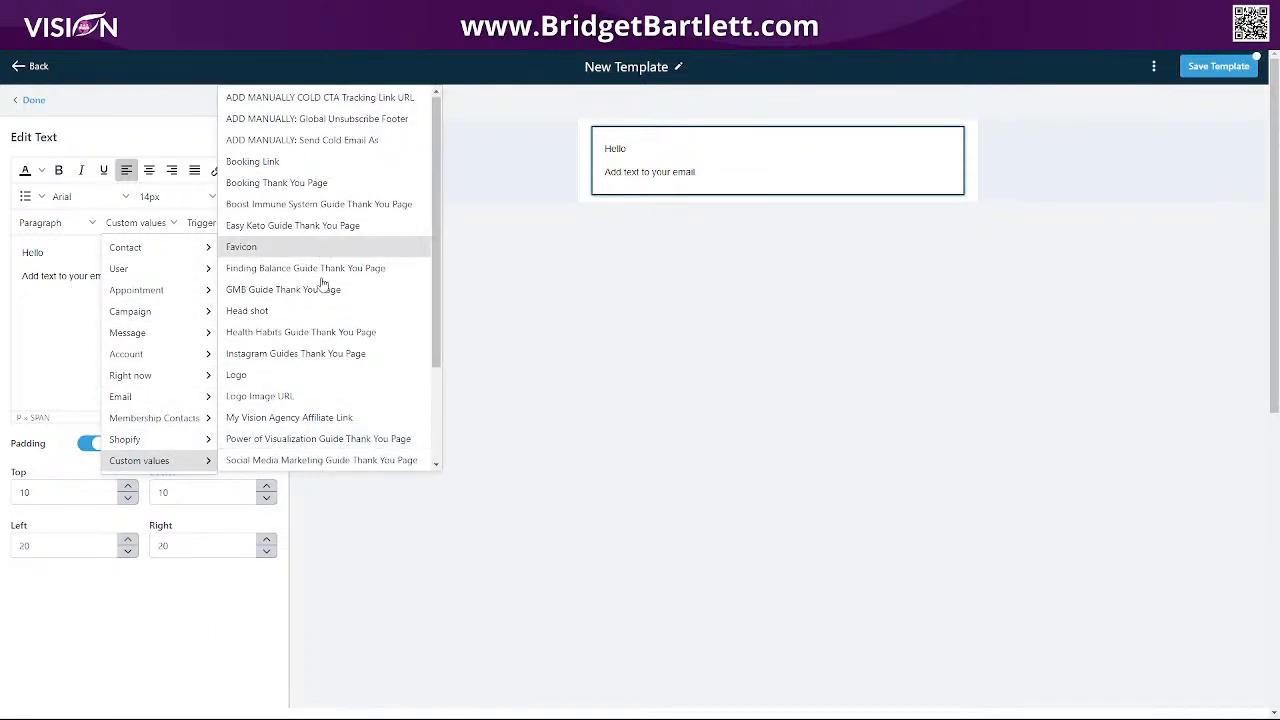
pyautogui.moveTo(163, 355)
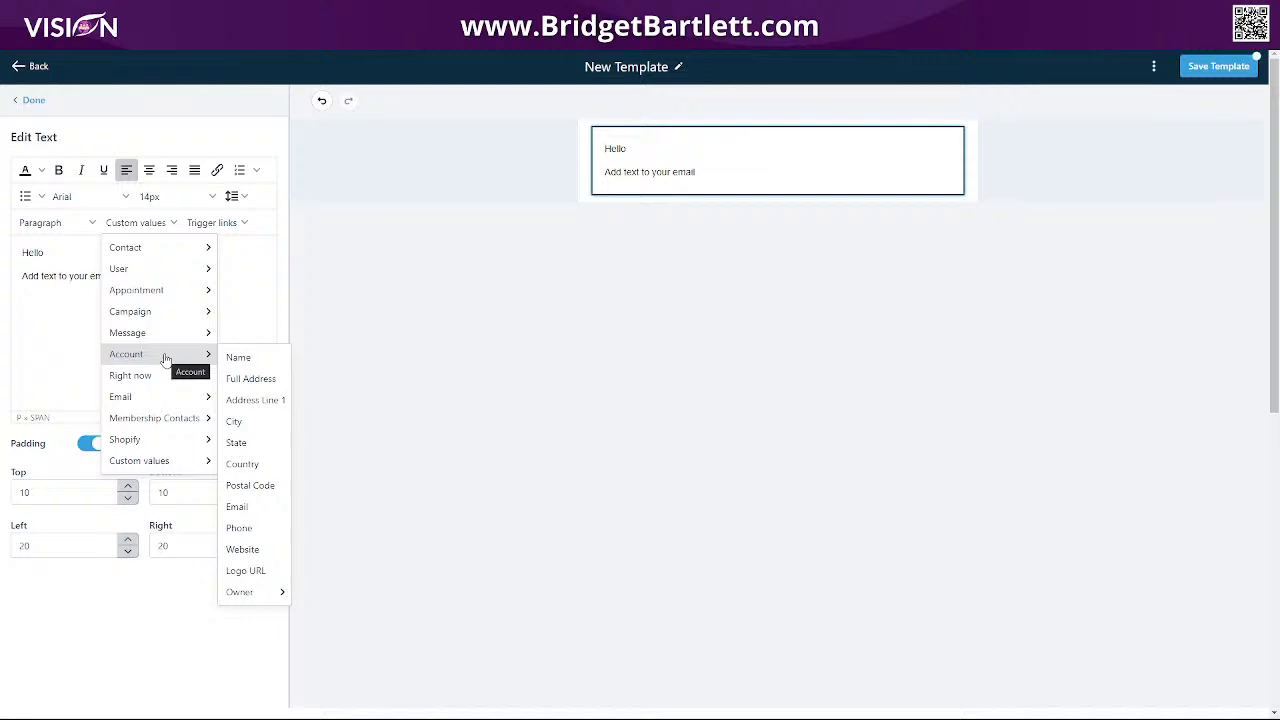
pyautogui.moveTo(135, 376)
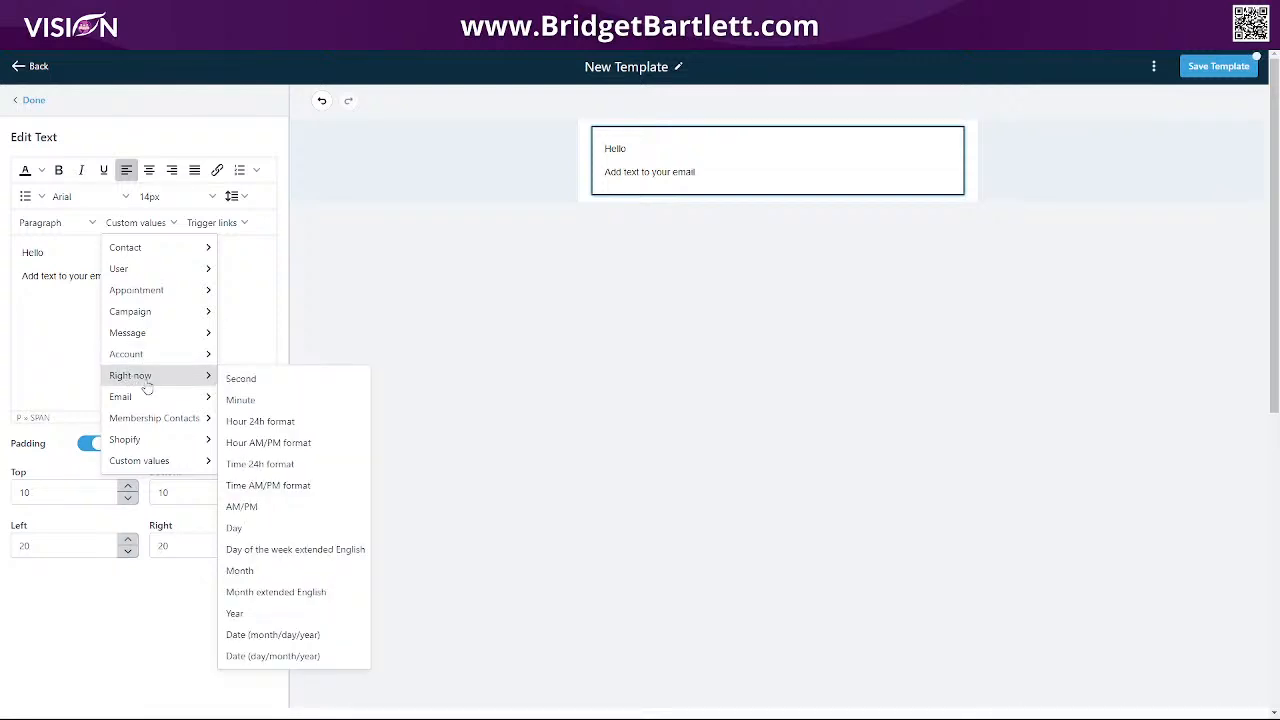
pyautogui.moveTo(137, 401)
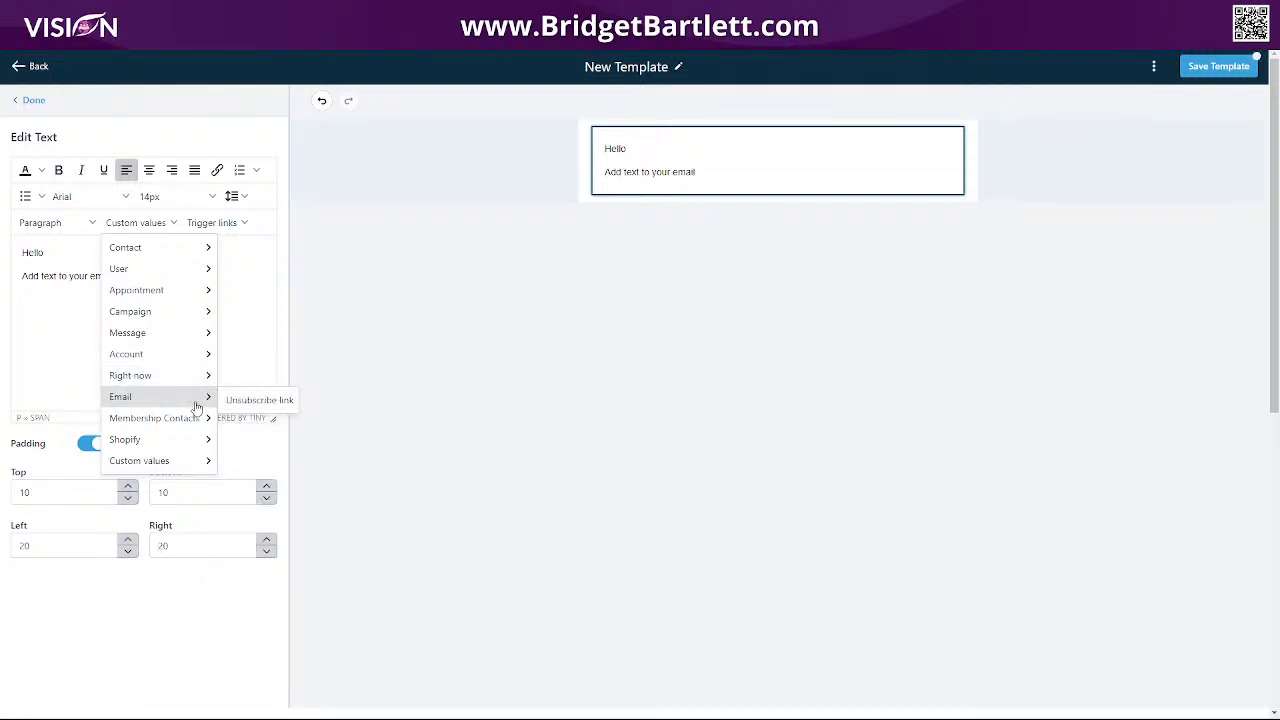
pyautogui.moveTo(137, 252)
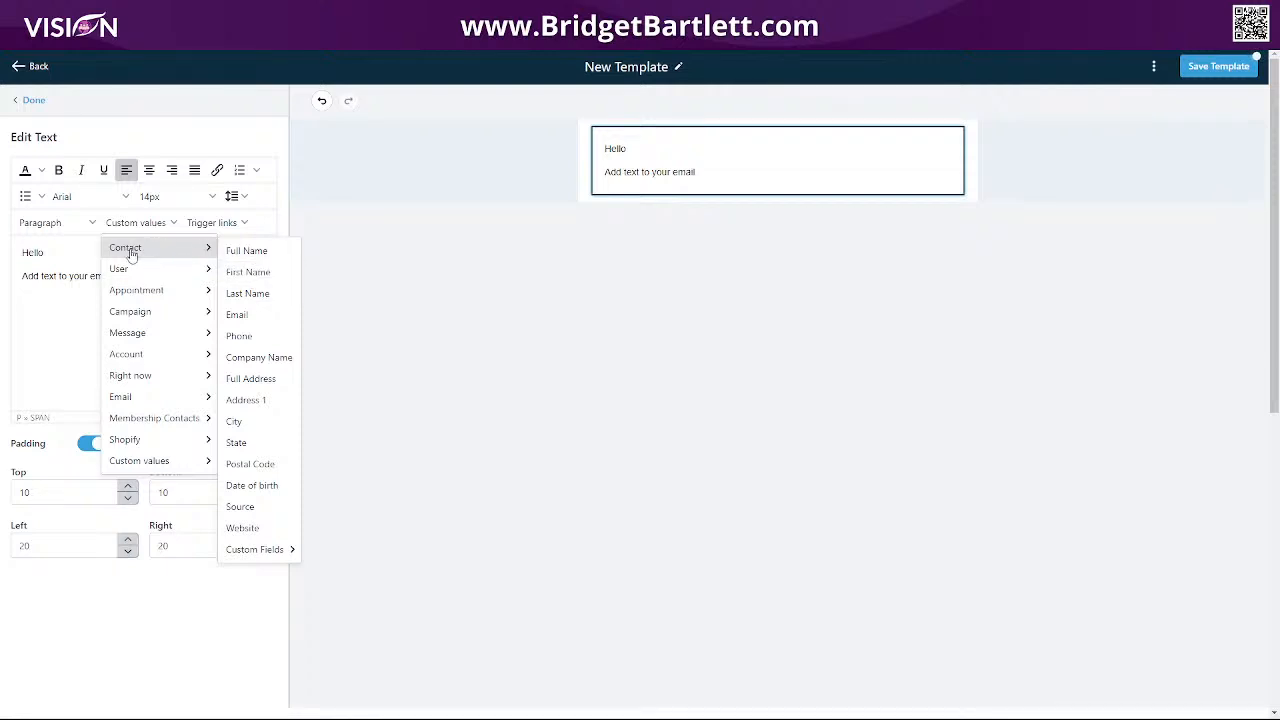
pyautogui.click(248, 276)
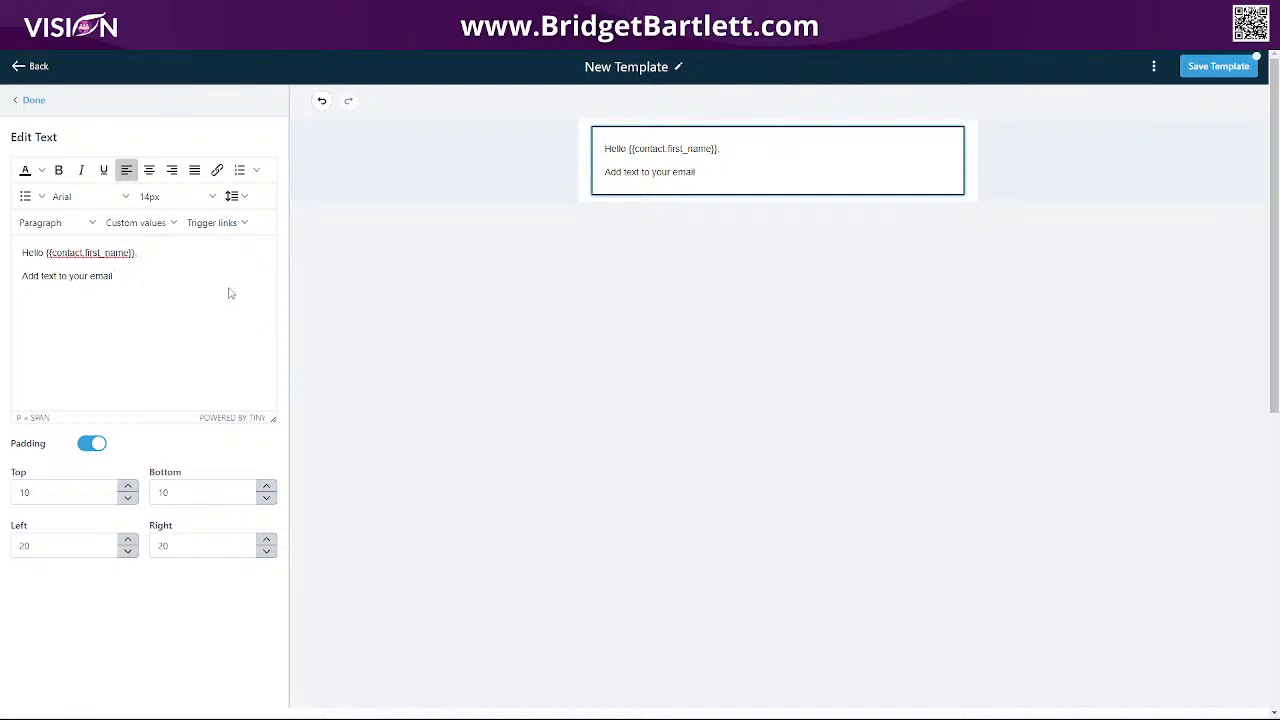
pyautogui.click(31, 100)
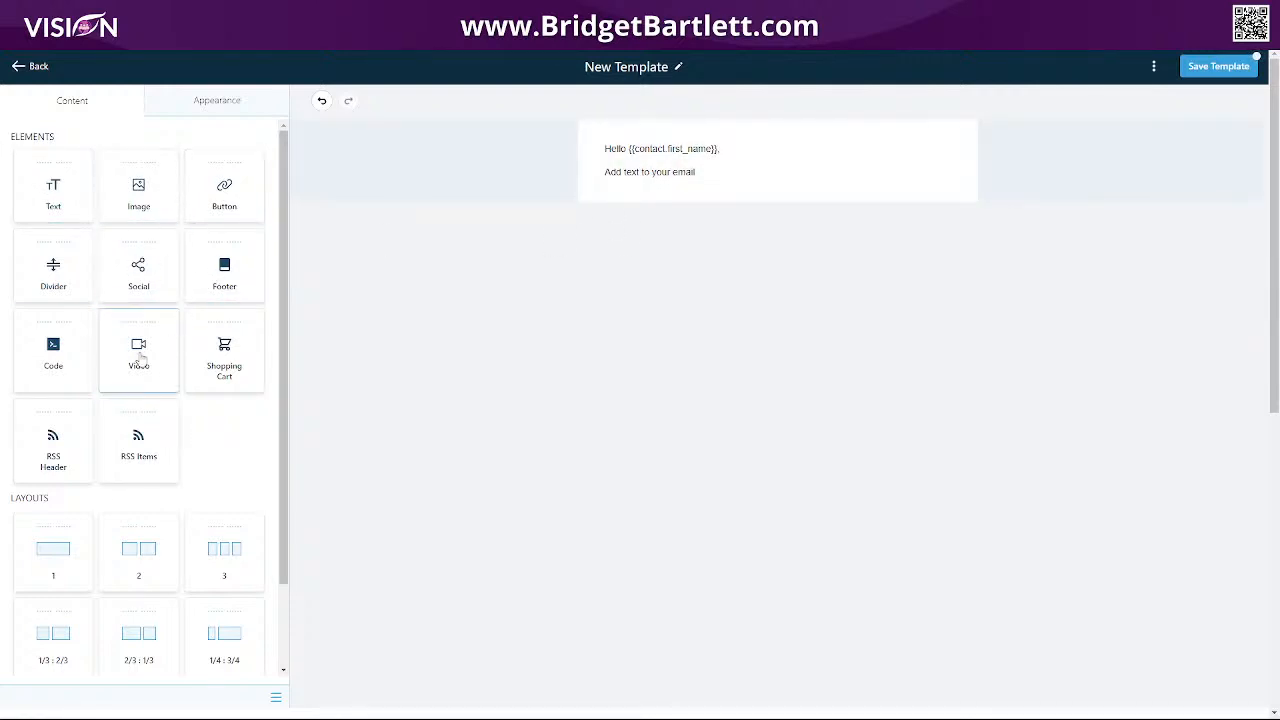
# Add an image block below the greeting and replace its default image with the headshot photo from the media library.
pyautogui.moveTo(139, 186); pyautogui.dragTo(722, 195)
pyautogui.click(512, 306)
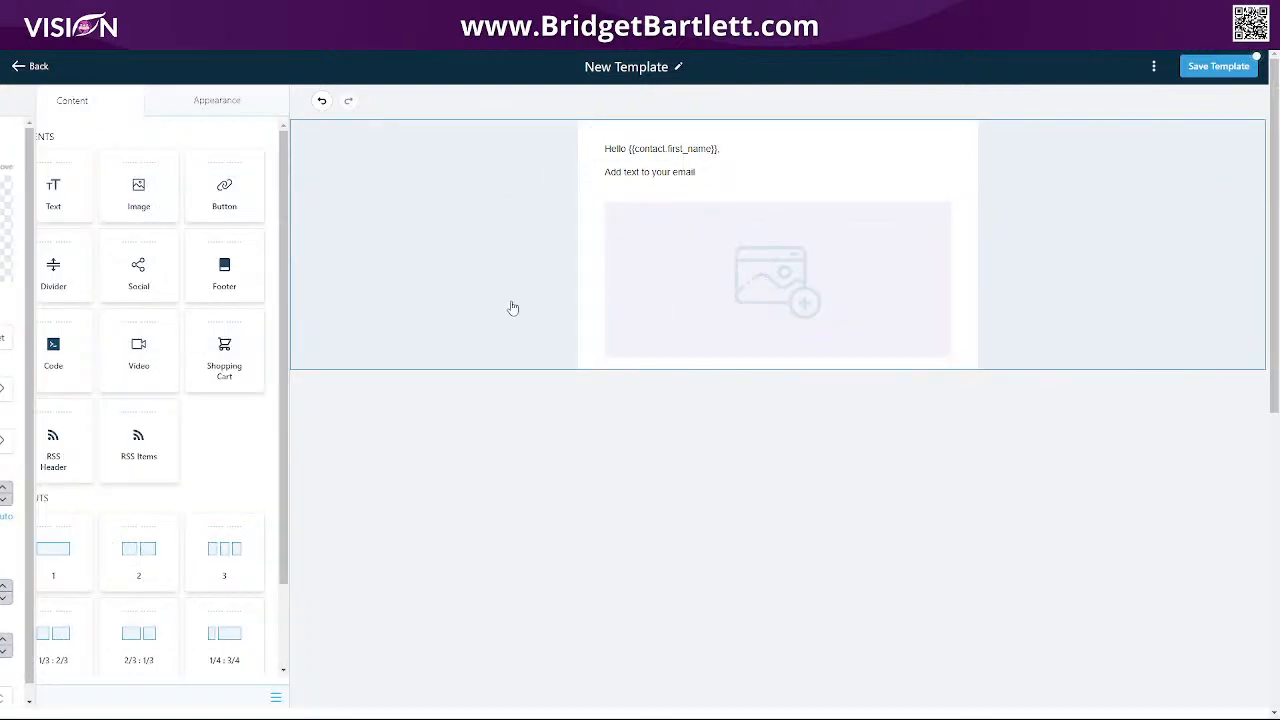
pyautogui.click(659, 263)
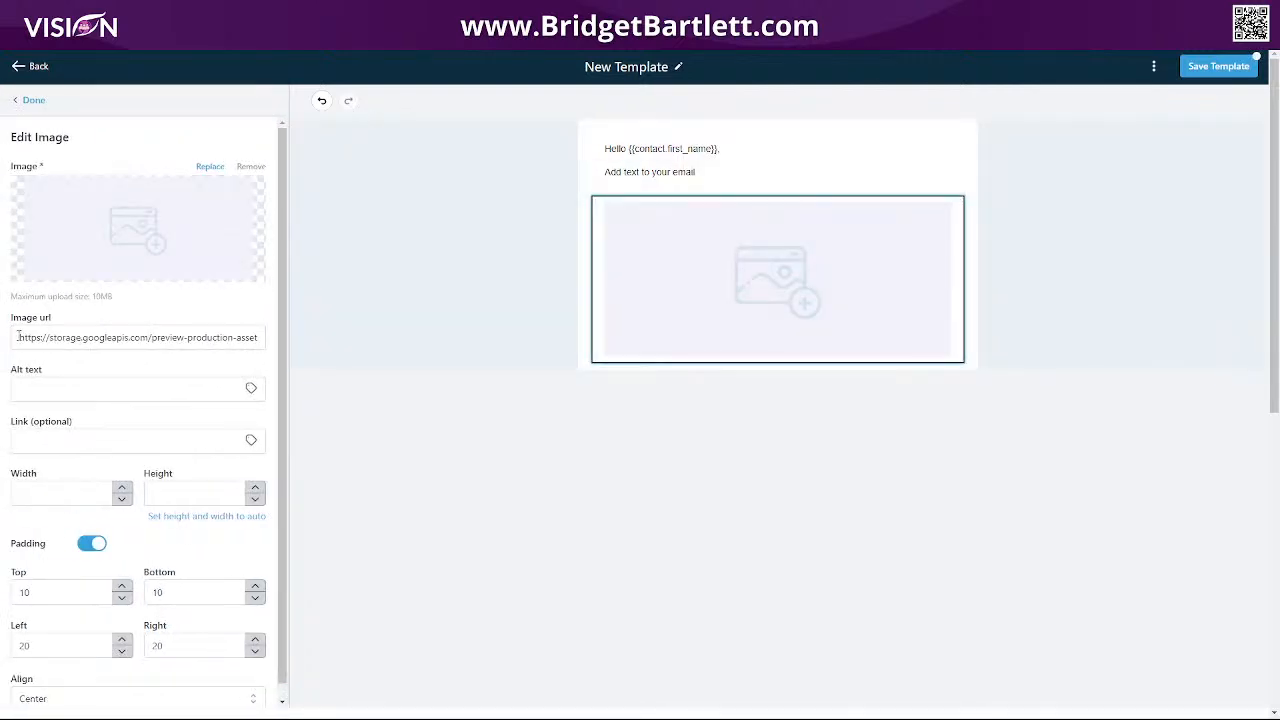
pyautogui.moveTo(18, 337); pyautogui.dragTo(258, 338)
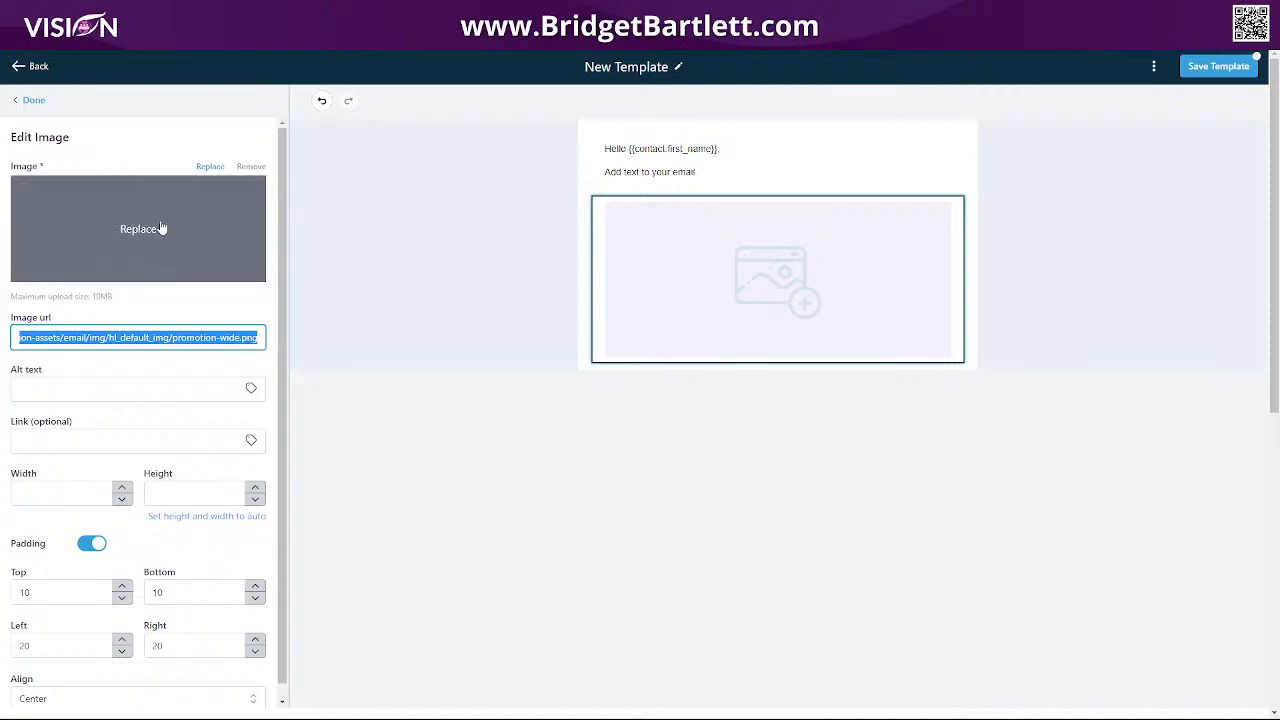
pyautogui.click(161, 228)
pyautogui.click(510, 322)
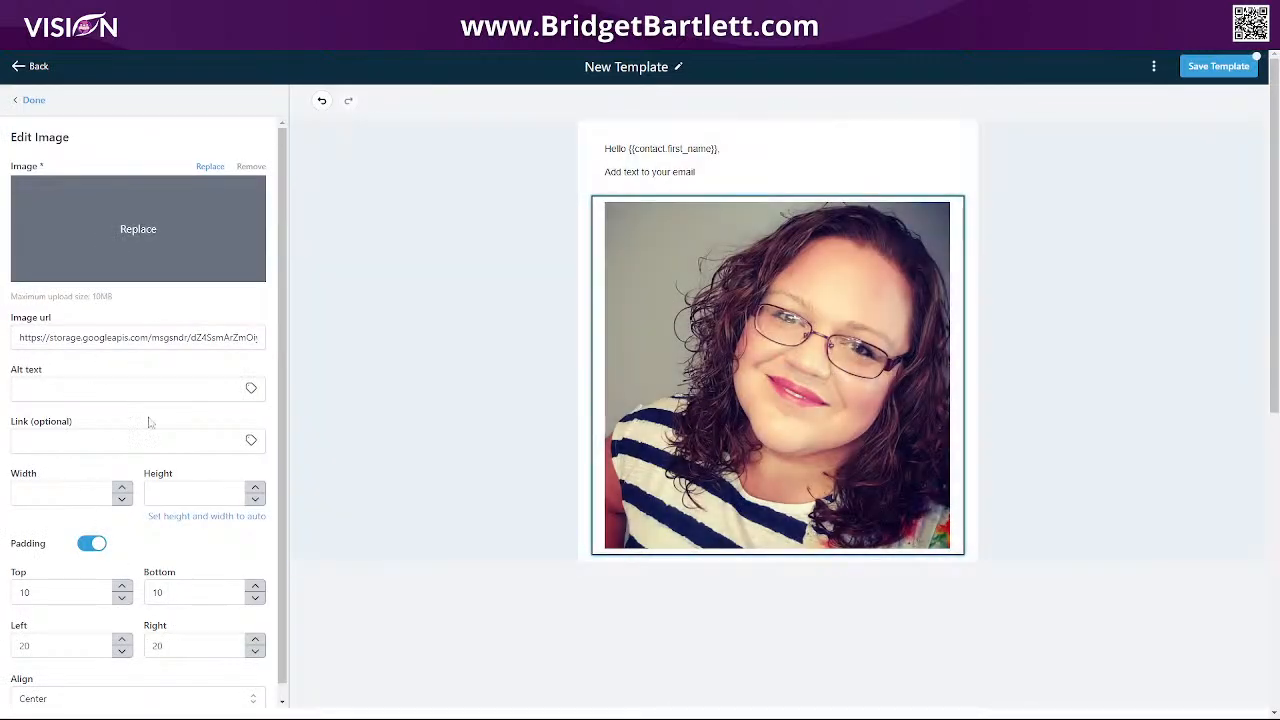
pyautogui.scroll(-1, 126, 408)
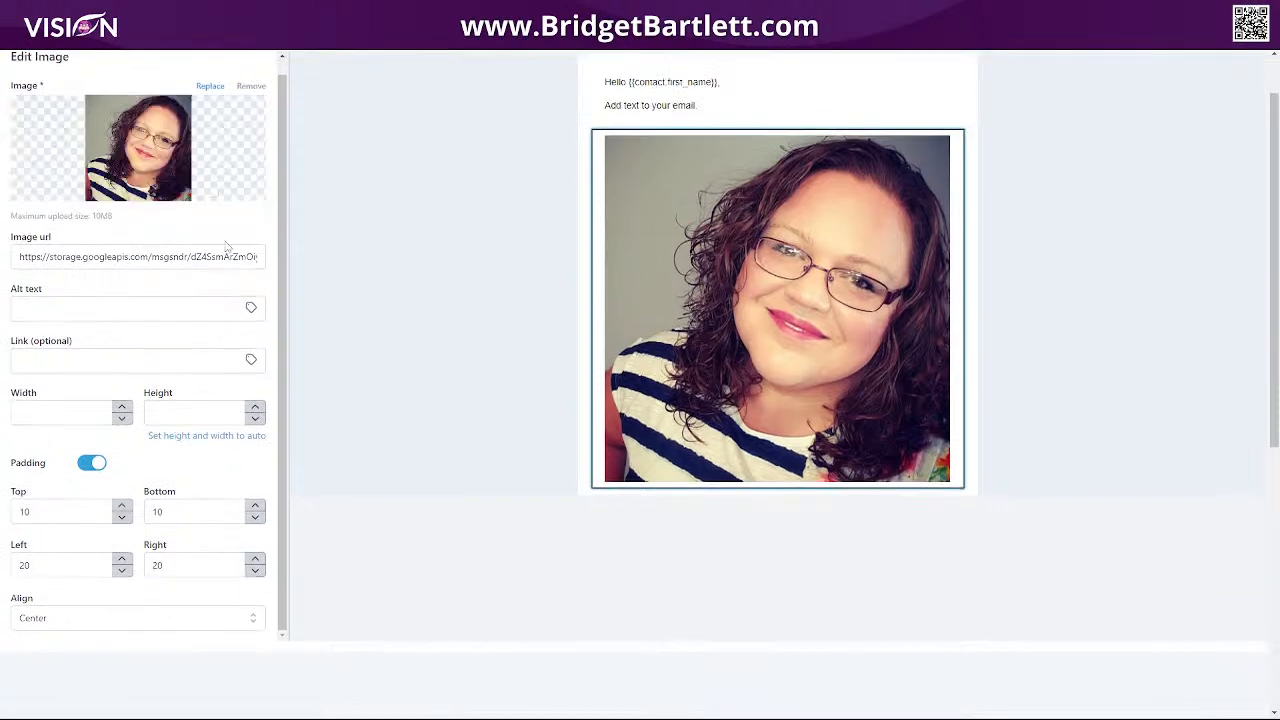
pyautogui.scroll(1, 93, 256)
pyautogui.click(32, 97)
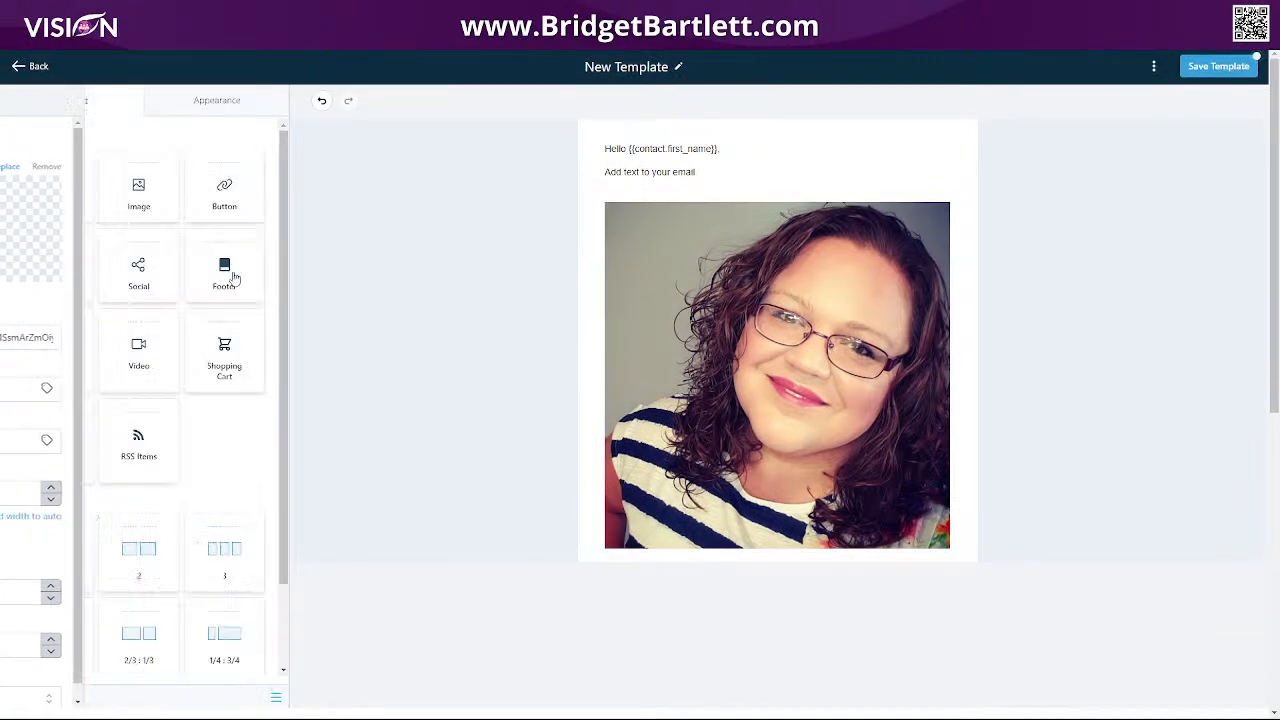
# Add a video block below the photo using the YouTube URL for 'RECREATE WEBSITE HighLevel PART 4'.
pyautogui.moveTo(138, 350); pyautogui.dragTo(822, 580)
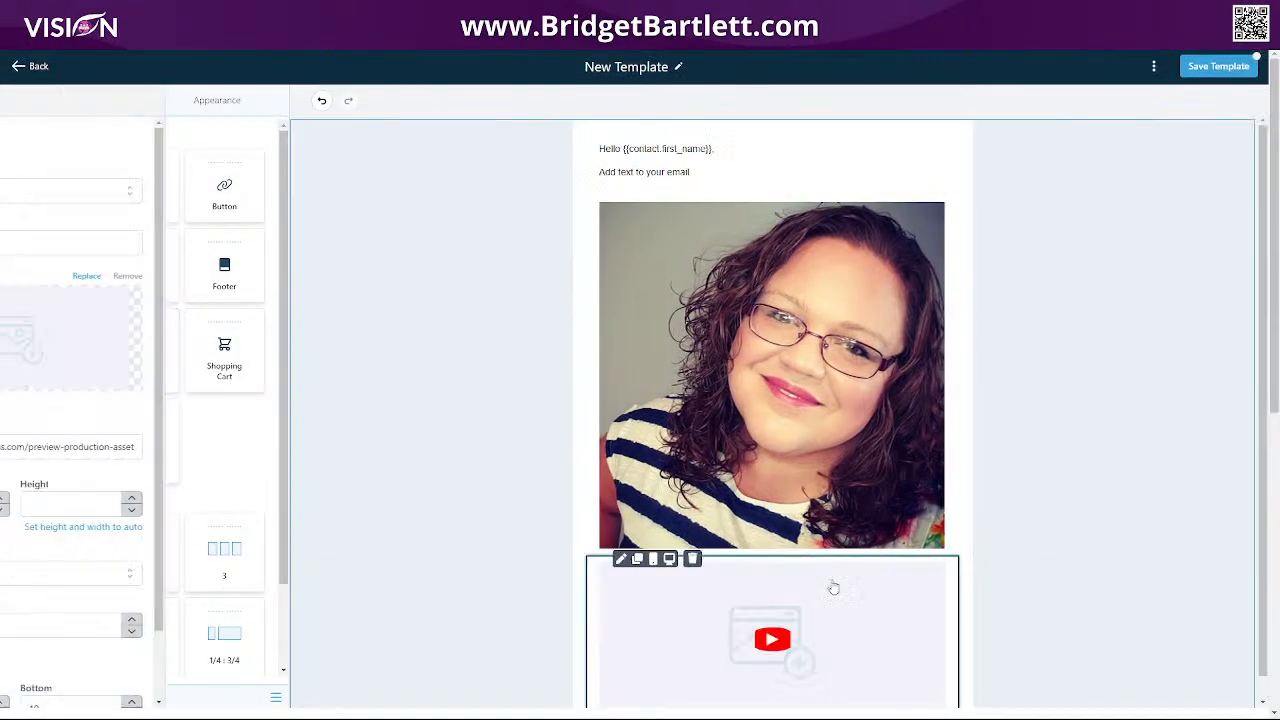
pyautogui.click(30, 238)
pyautogui.click(12, 285)
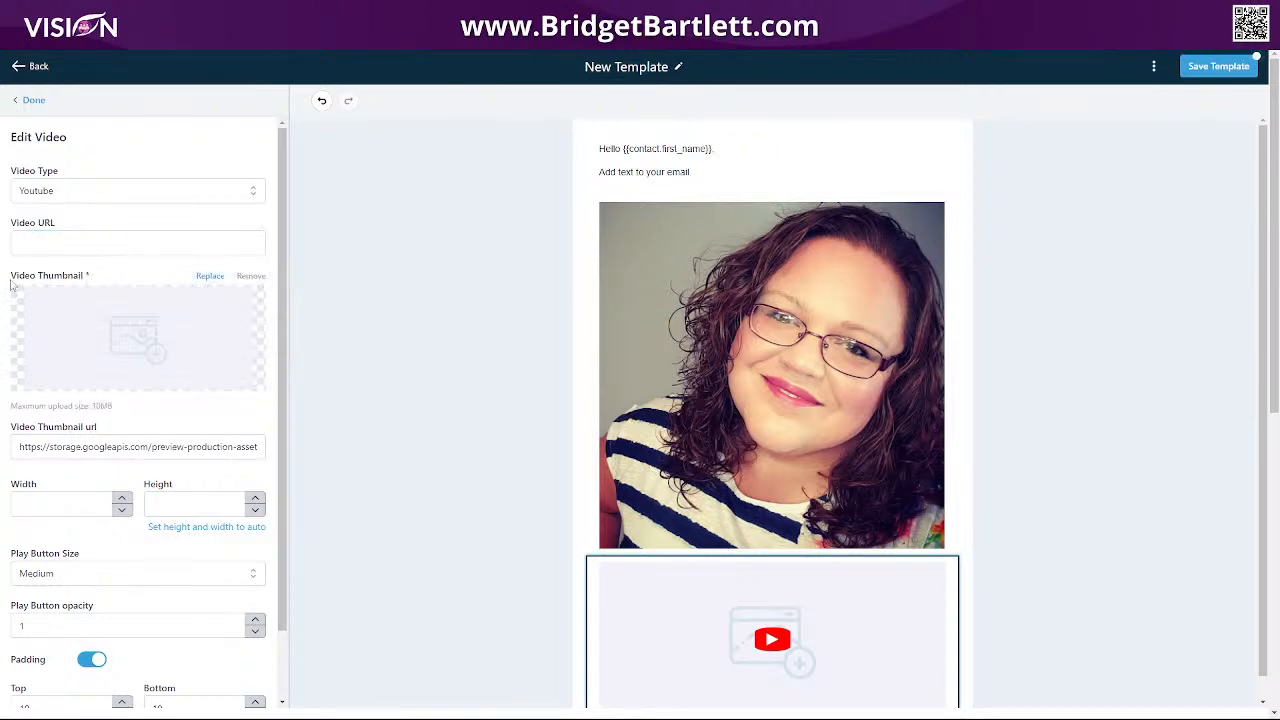
pyautogui.click(73, 232)
pyautogui.click(104, 268)
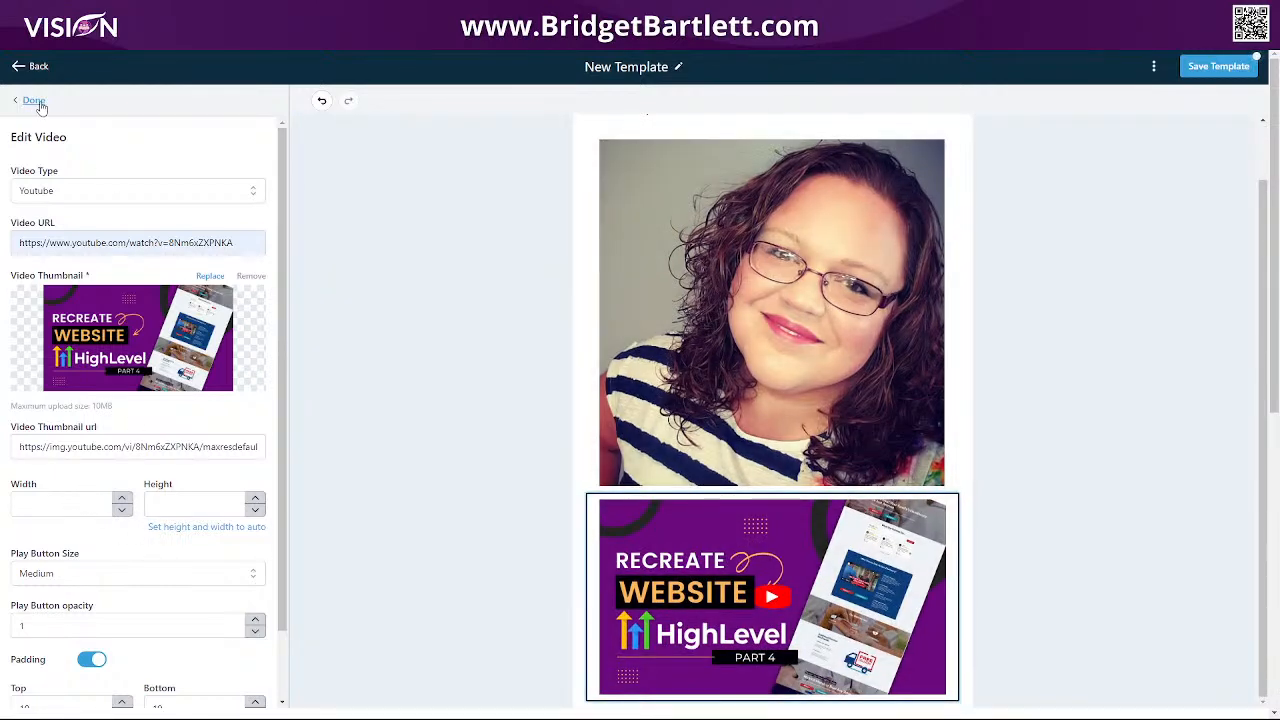
pyautogui.click(33, 101)
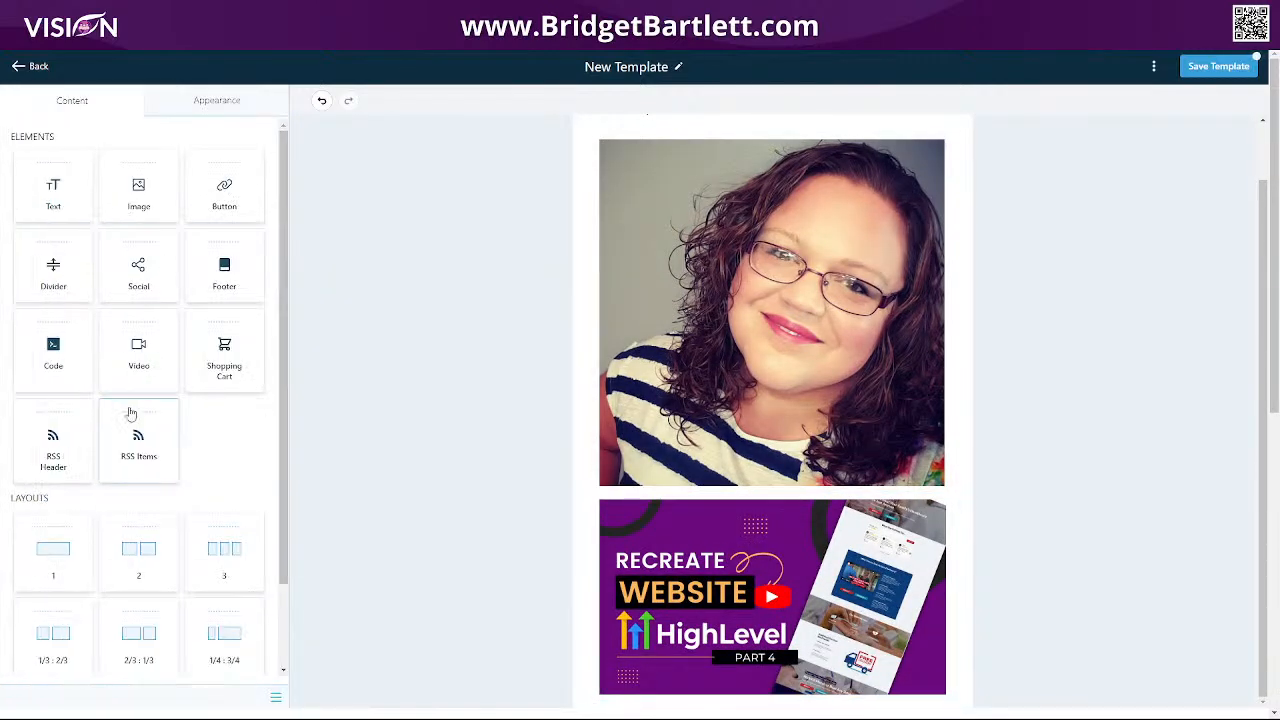
pyautogui.scroll(-1, 128, 414)
pyautogui.moveTo(224, 286); pyautogui.dragTo(800, 690)
pyautogui.click(828, 603)
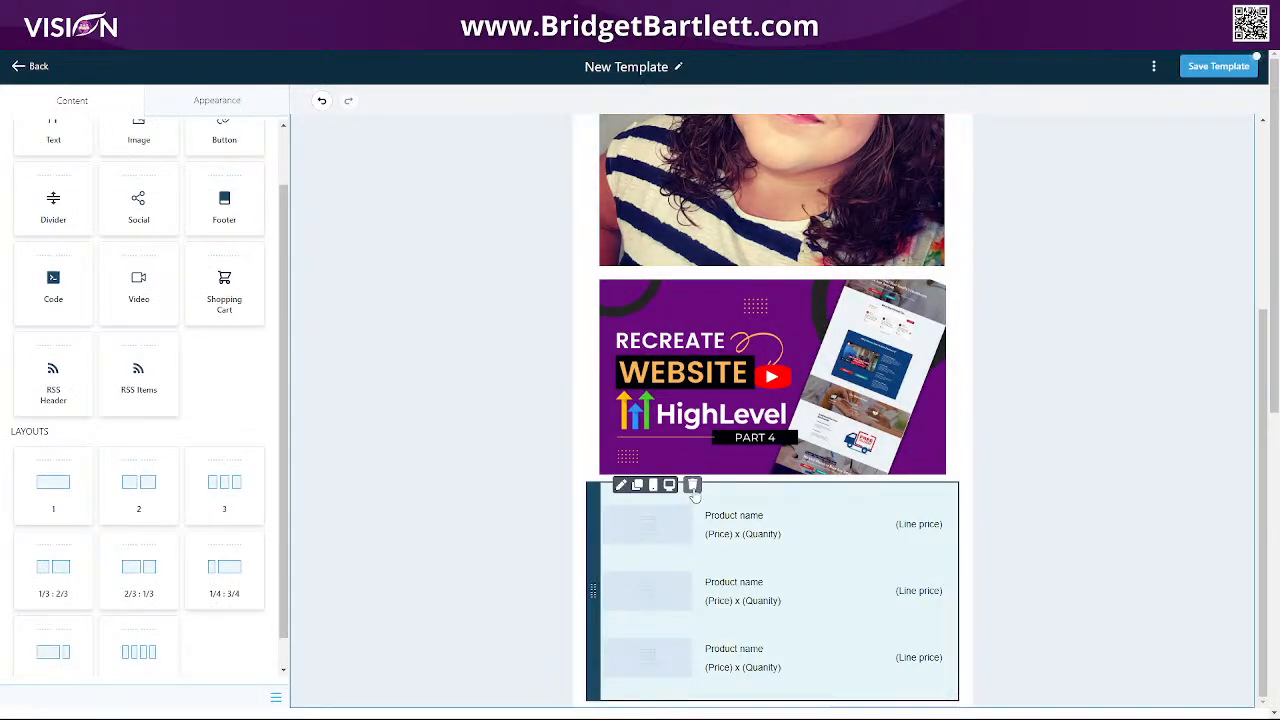
pyautogui.click(692, 485)
pyautogui.scroll(1, 807, 545)
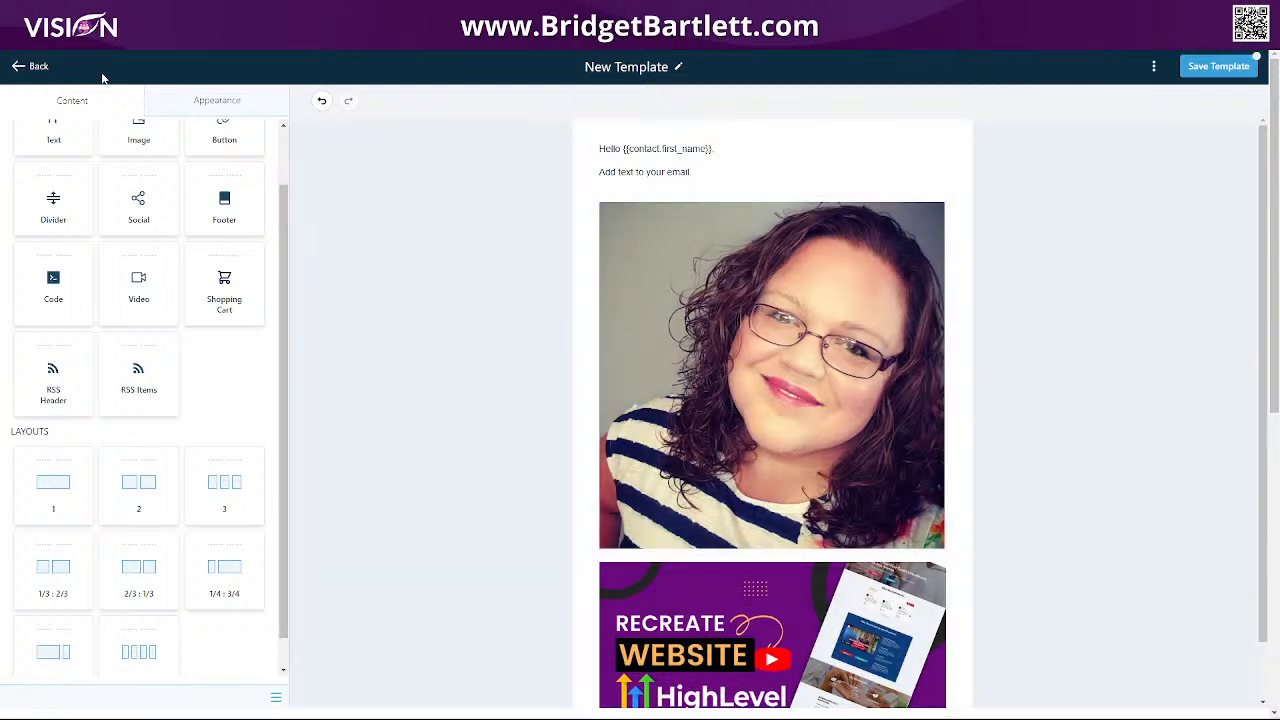
pyautogui.scroll(1, 143, 291)
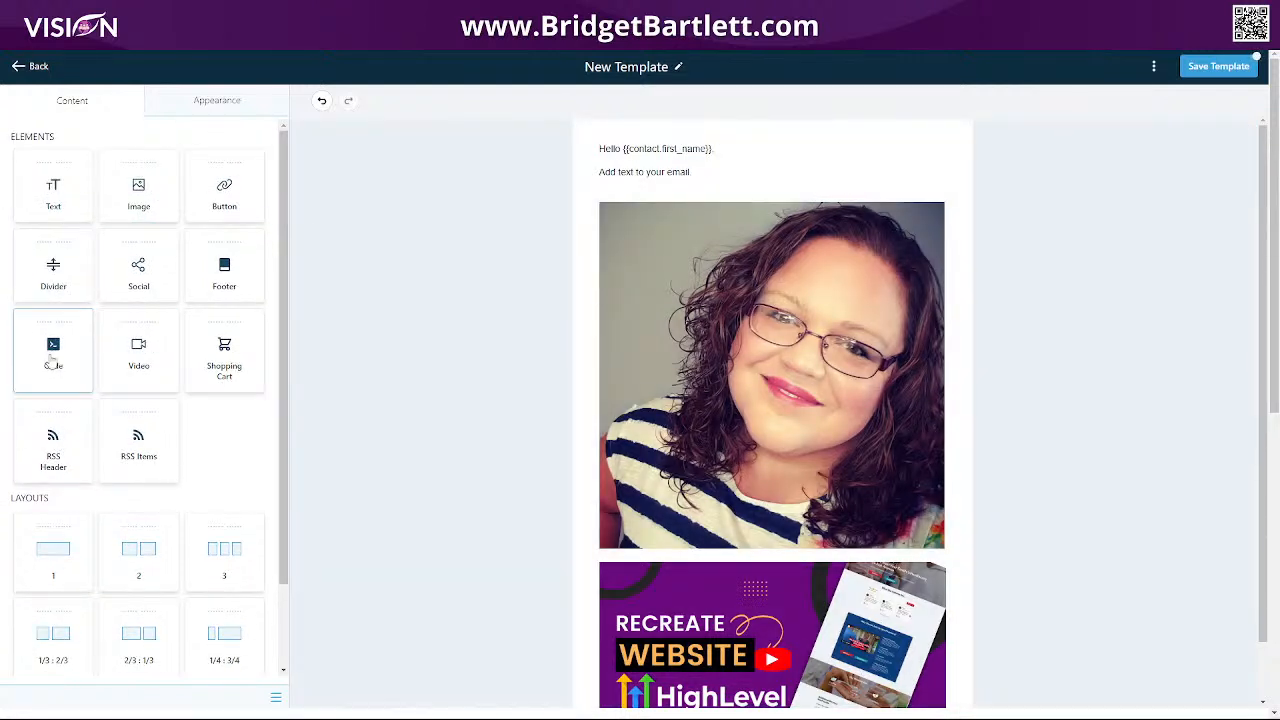
# Add a purple (#9C27B0) divider at 50% width between the photo and the video.
pyautogui.moveTo(53, 266); pyautogui.dragTo(700, 550)
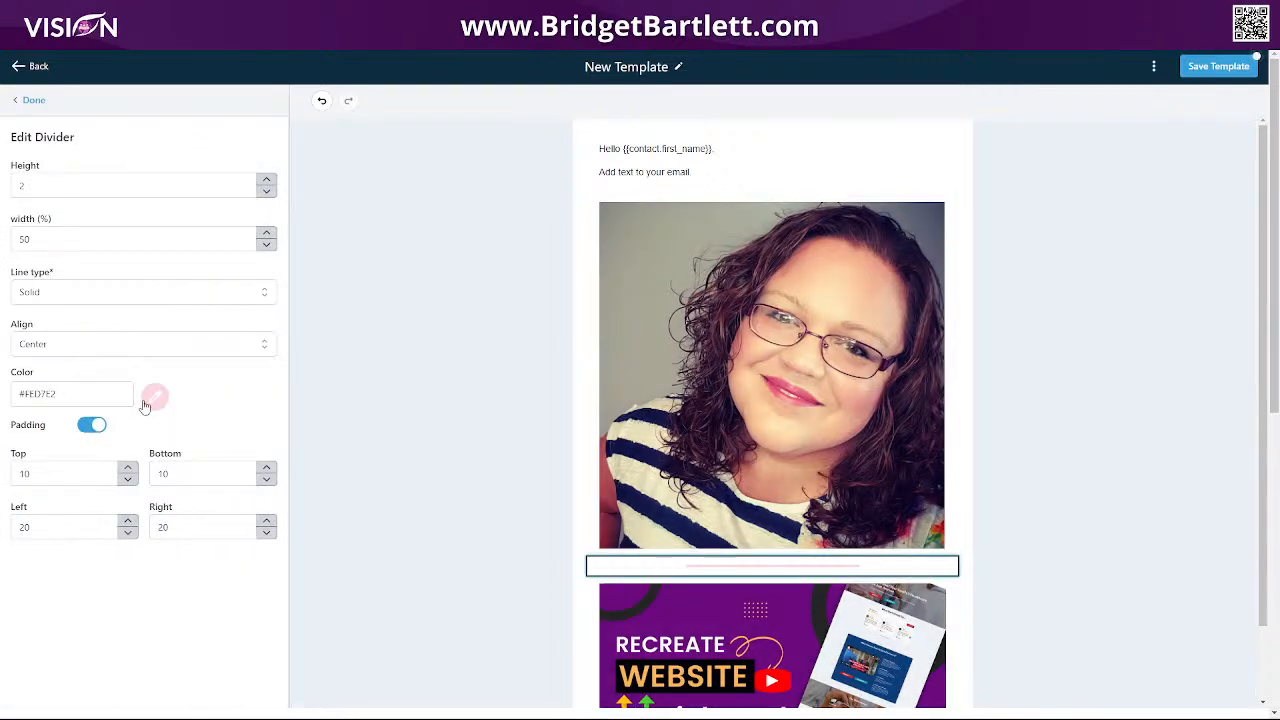
pyautogui.click(148, 402)
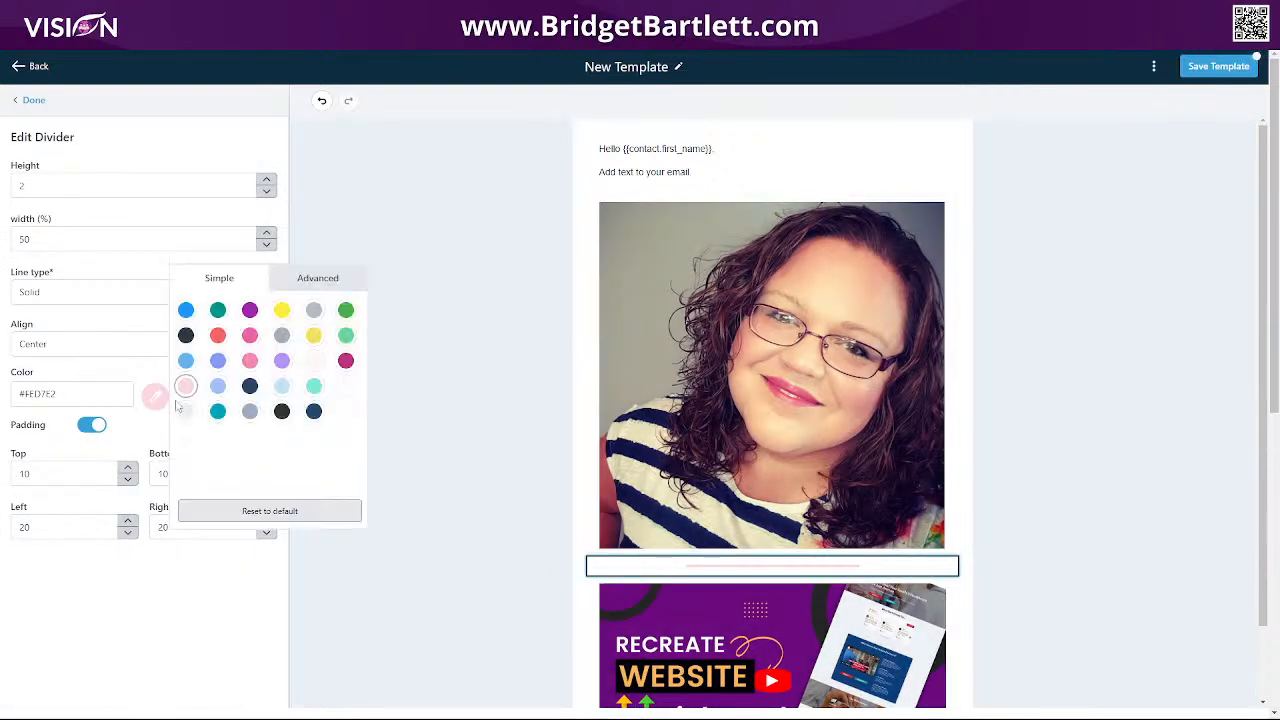
pyautogui.click(249, 311)
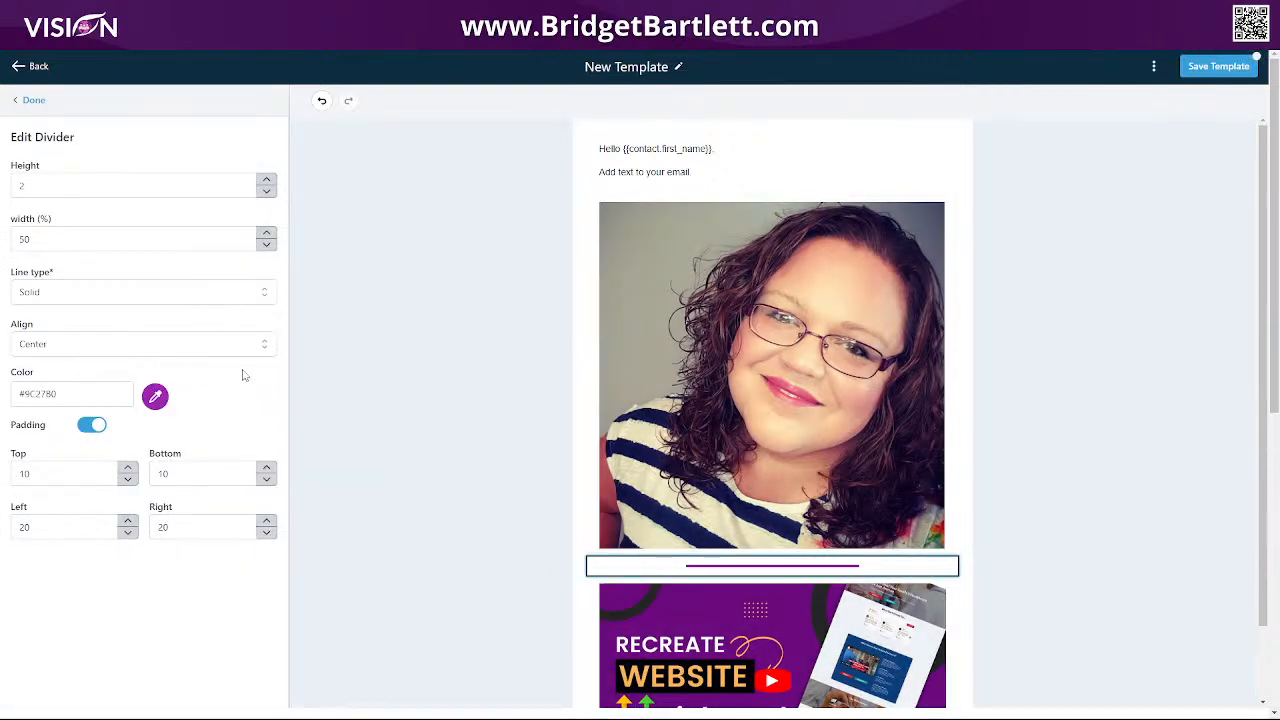
pyautogui.click(748, 445)
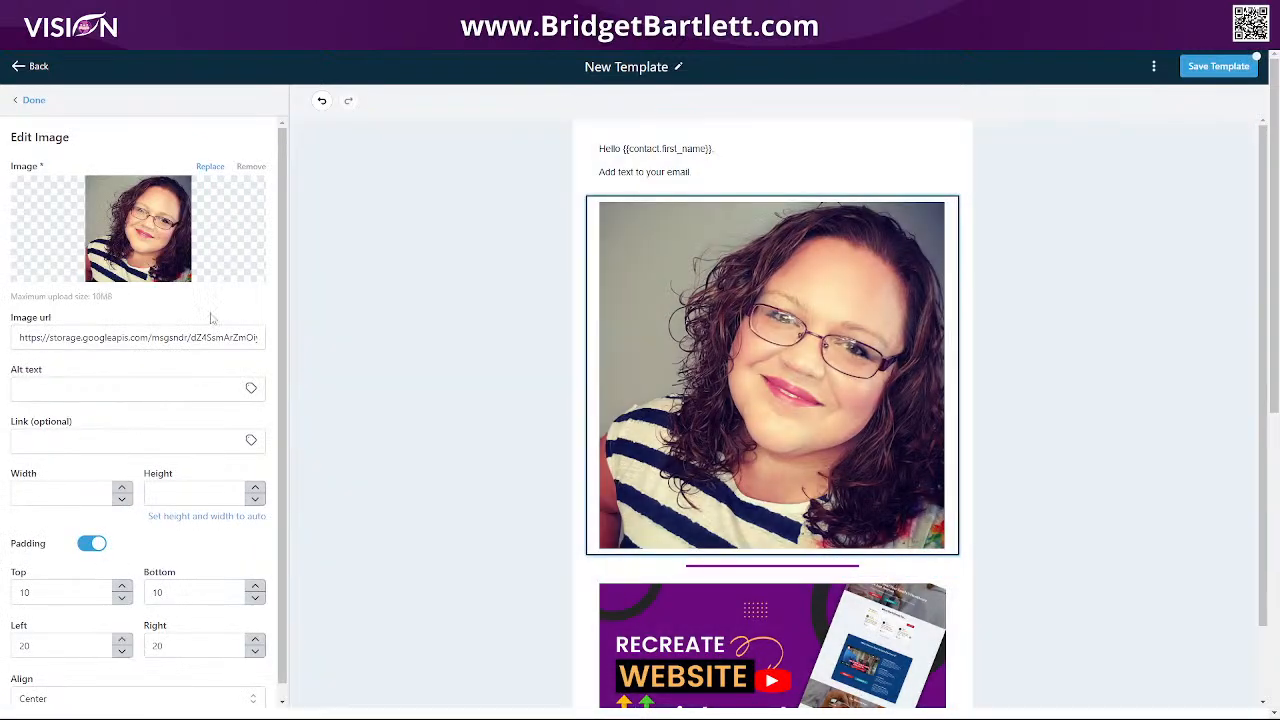
pyautogui.click(823, 160)
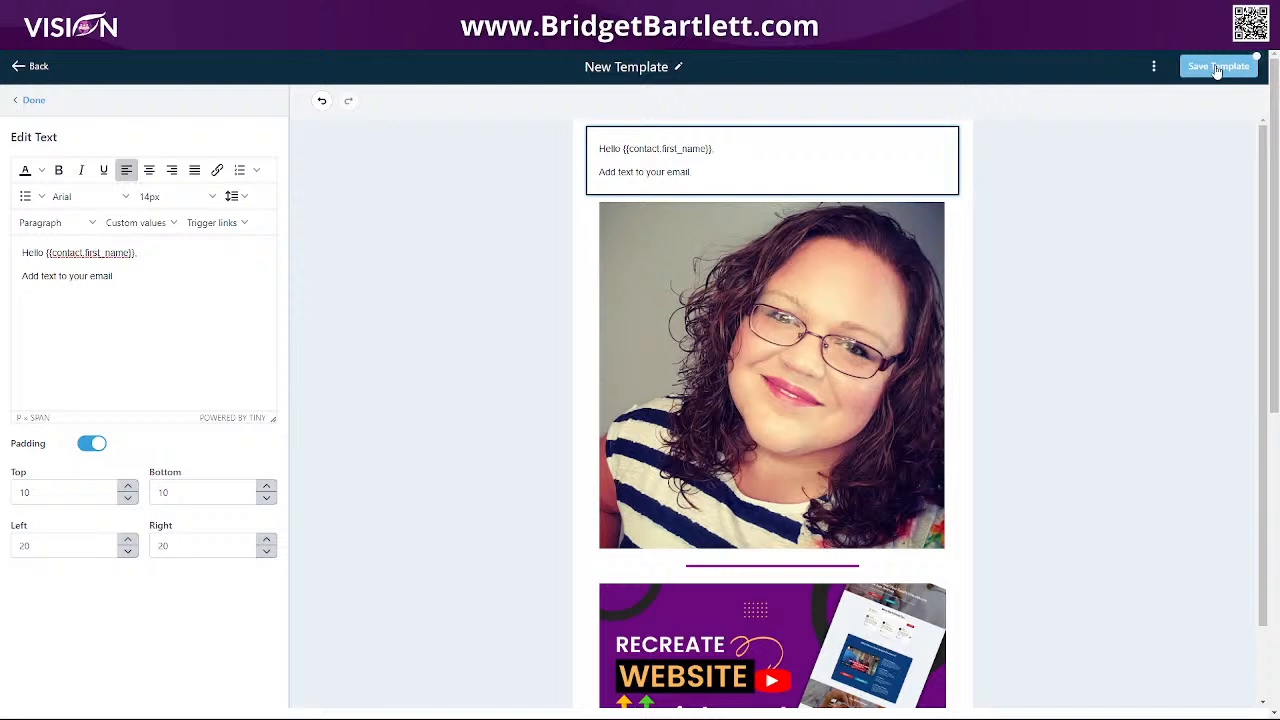
# Save the New Template design and go back to Marketing > Emails > Templates.
pyautogui.click(1190, 65)
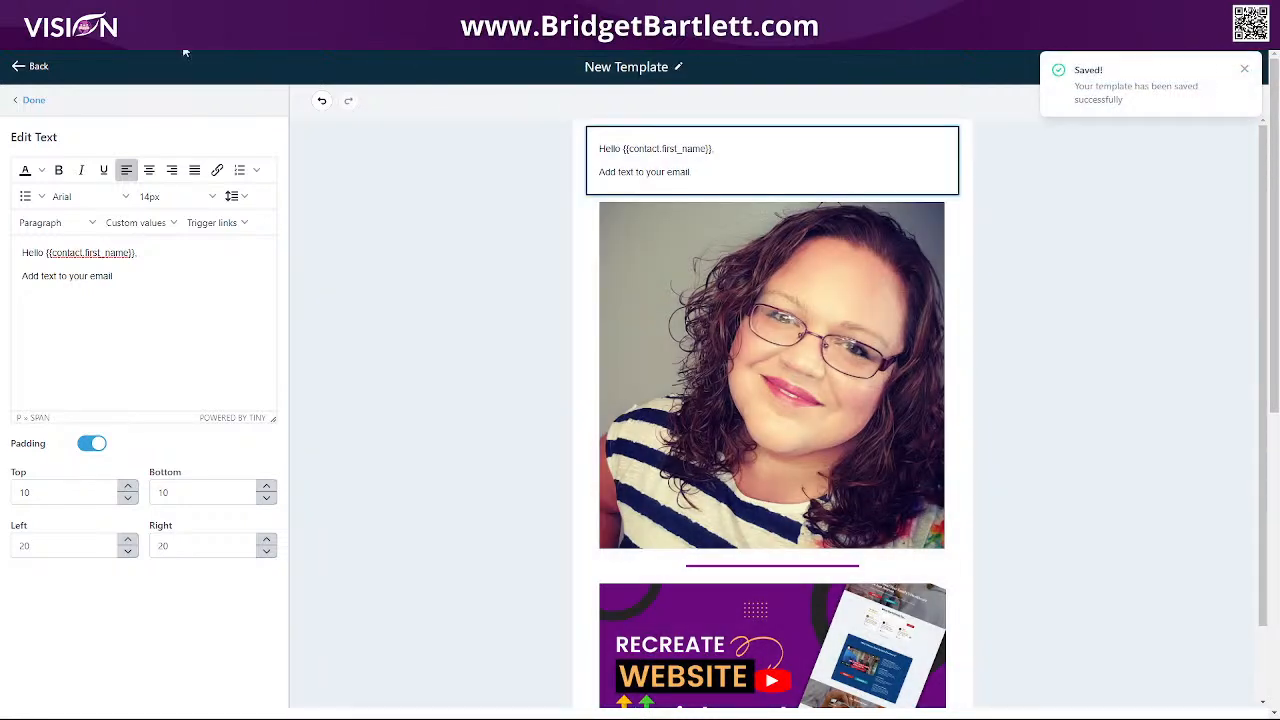
pyautogui.click(30, 66)
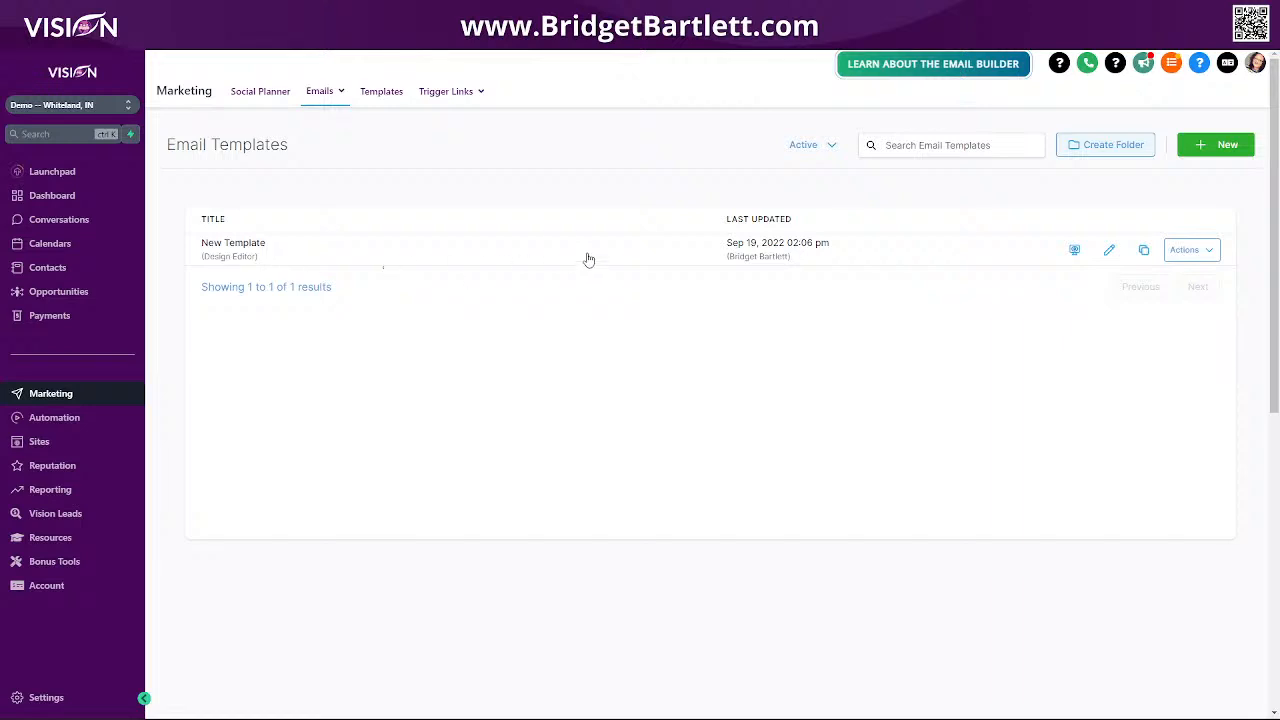
# From Emails > Campaigns, create a new email campaign based on the saved New Template design.
pyautogui.moveTo(325, 97)
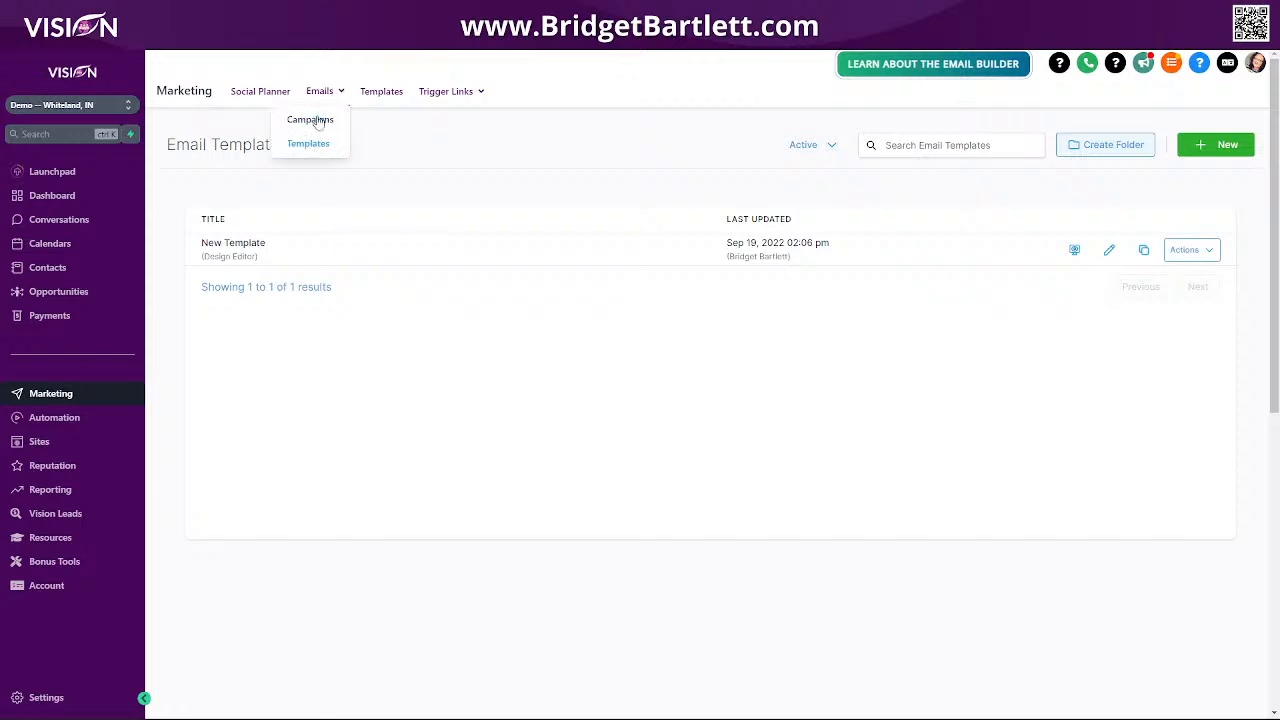
pyautogui.click(320, 124)
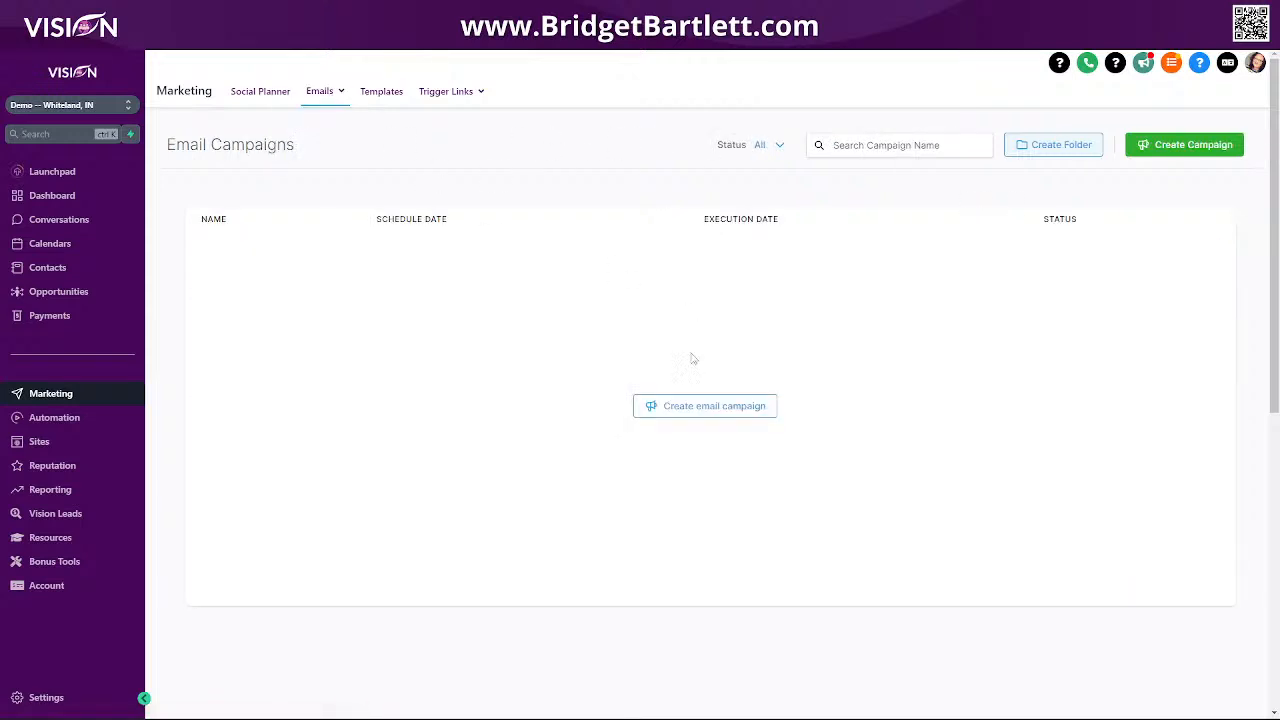
pyautogui.click(703, 405)
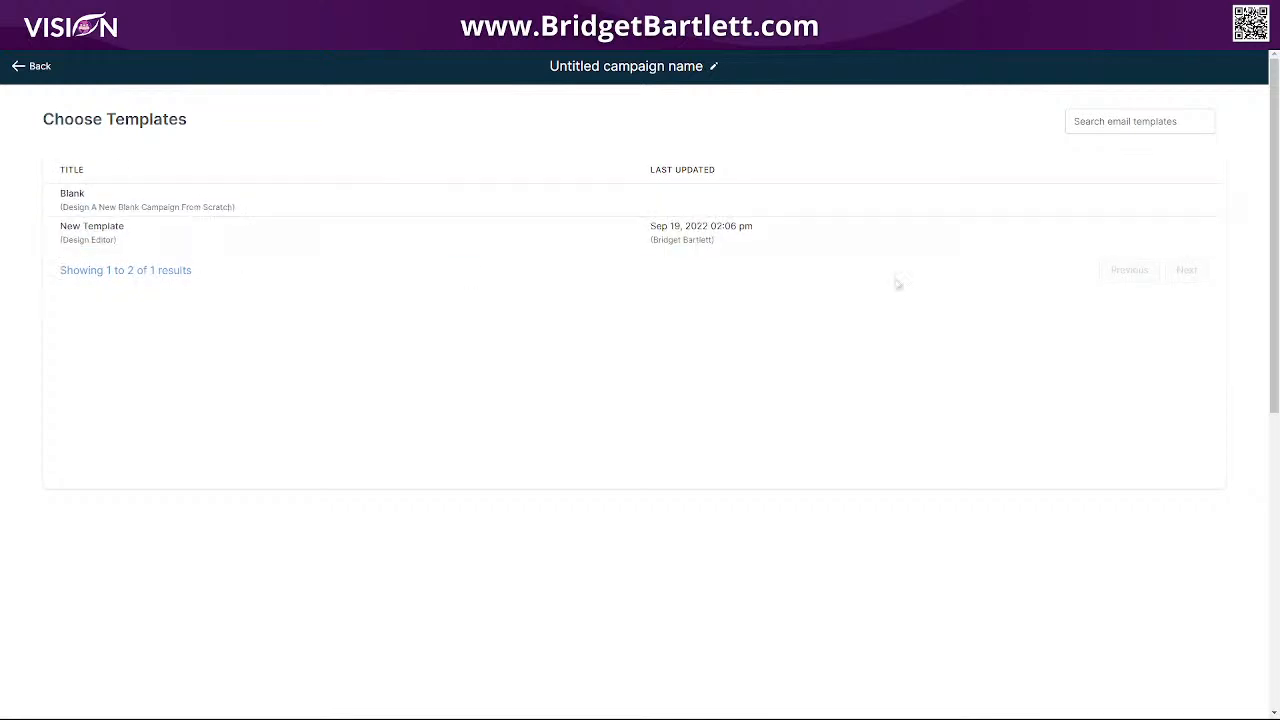
pyautogui.click(1083, 240)
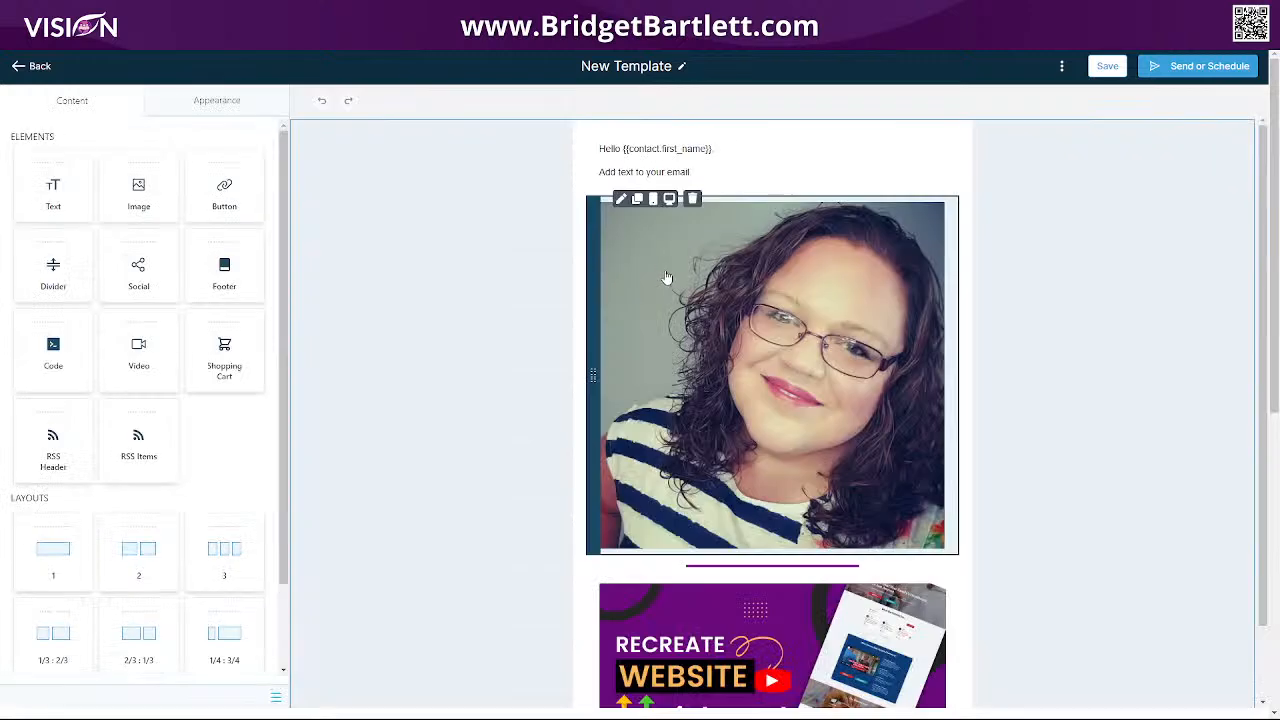
# Replace the 'Add text to your email' line with 'THis is my first email' and save the campaign.
pyautogui.click(785, 183)
pyautogui.moveTo(134, 277); pyautogui.dragTo(3, 285)
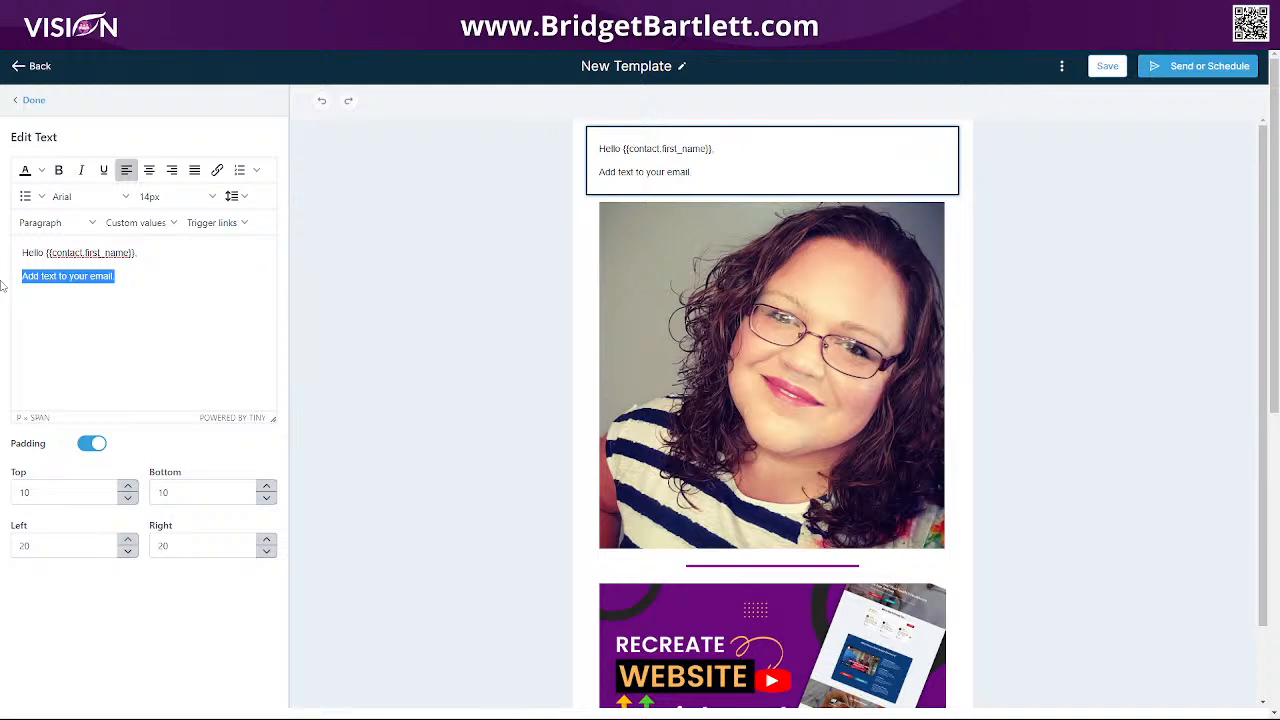
pyautogui.write('TH')
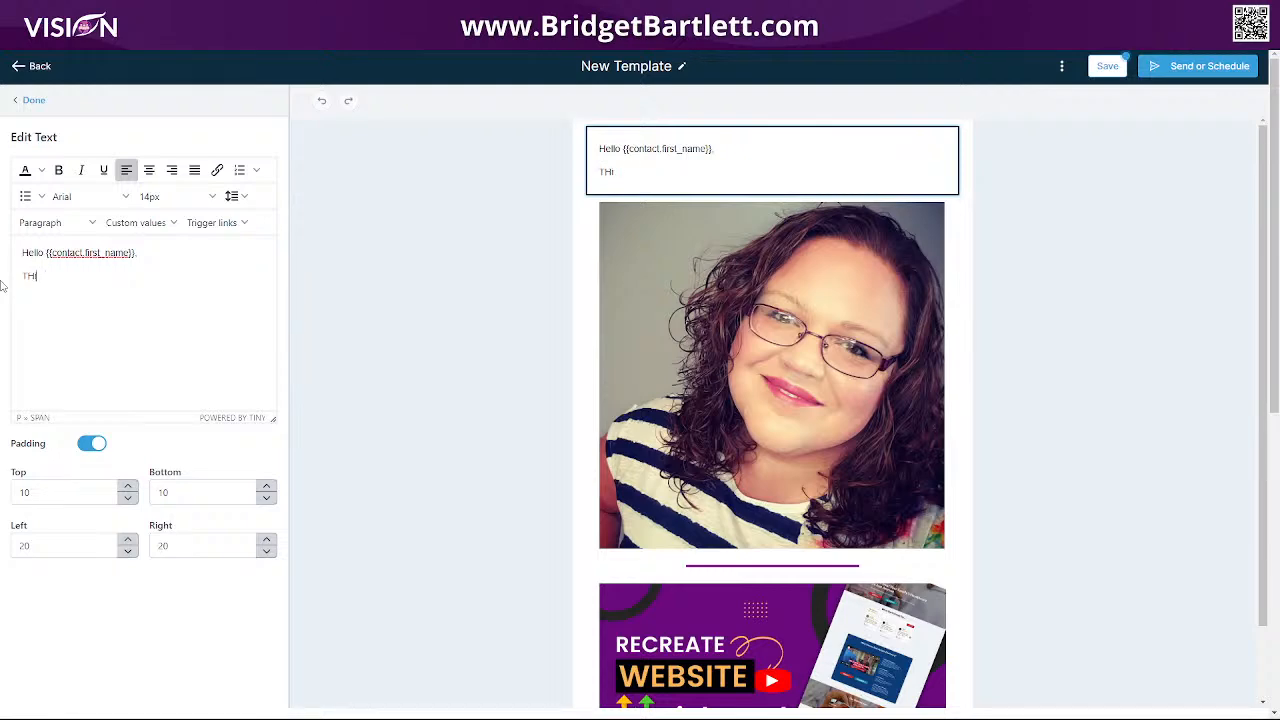
pyautogui.write('is is a')
pyautogui.press('space')
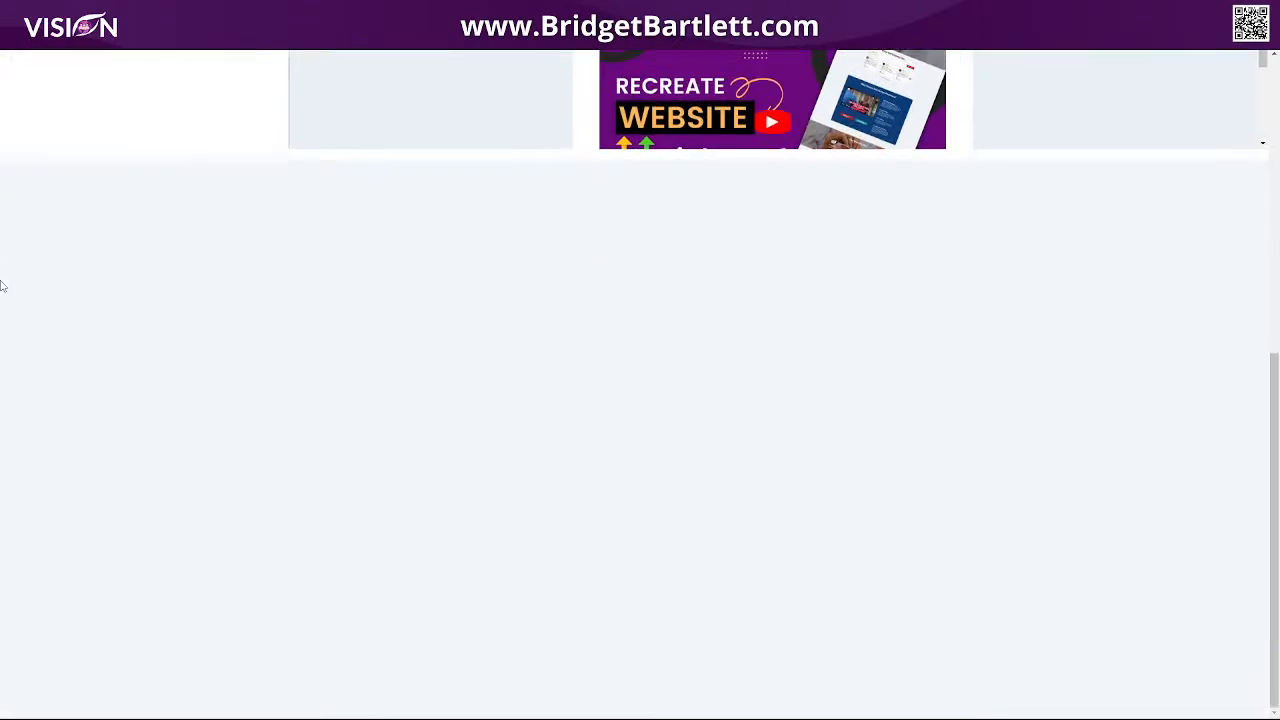
pyautogui.scroll(5, 3, 287)
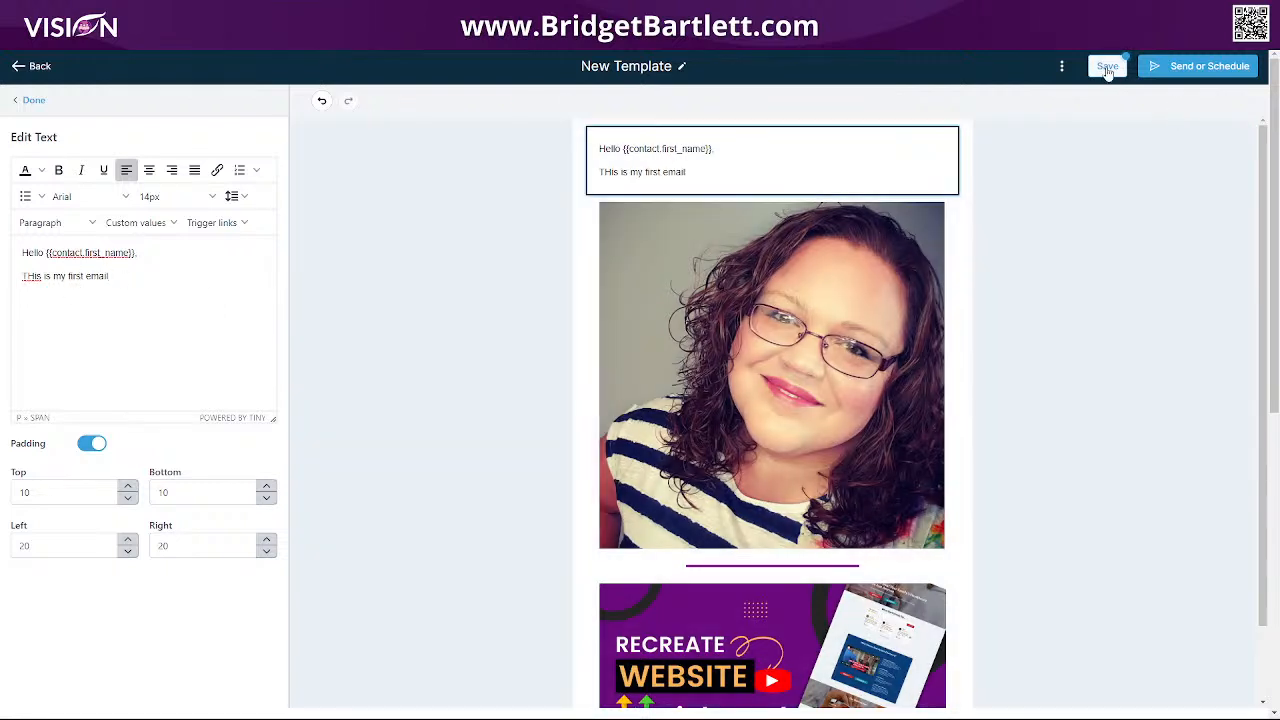
pyautogui.click(1106, 66)
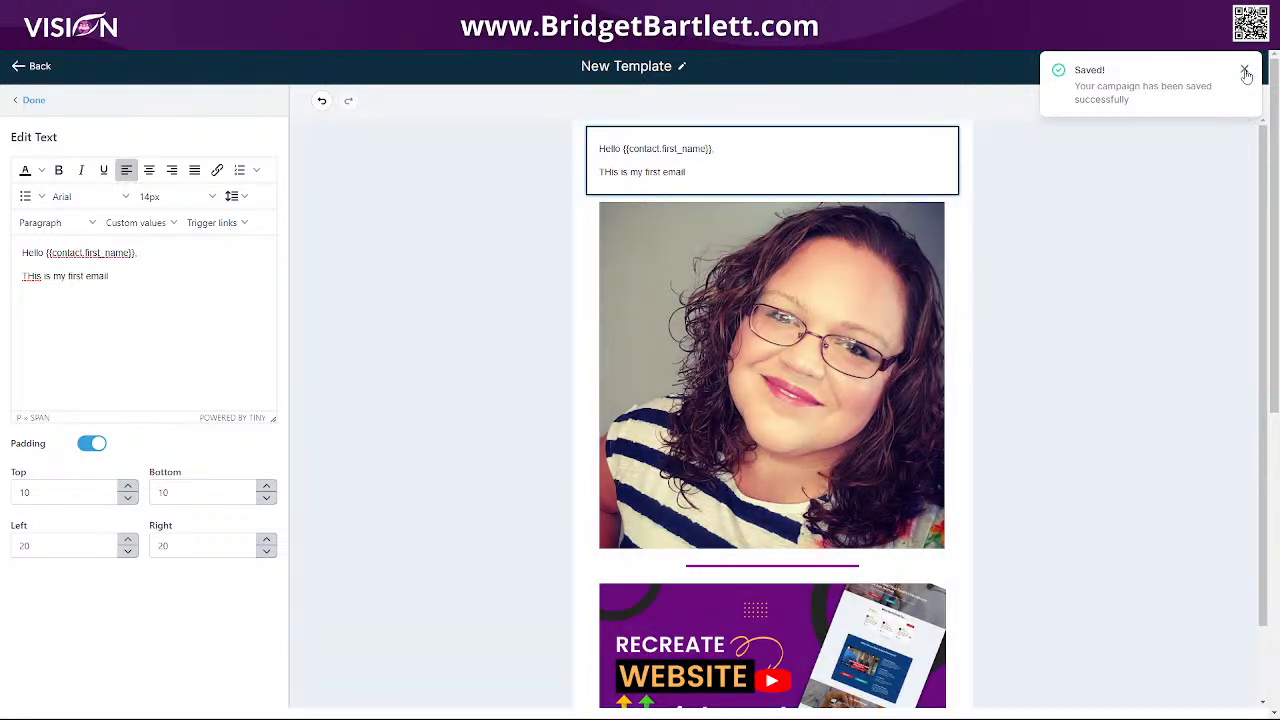
pyautogui.click(1245, 72)
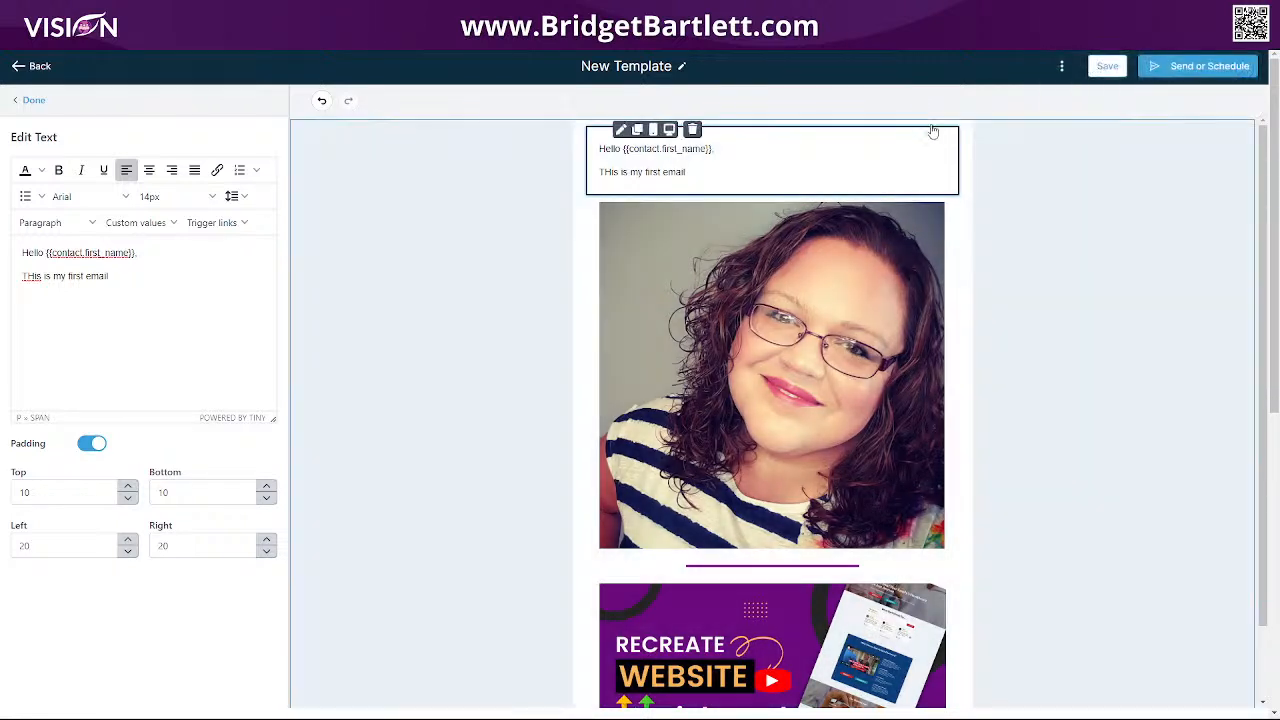
# Choose the Schedule send option for 2022-09-19 and set the send time to 03:00 PM.
pyautogui.click(1193, 72)
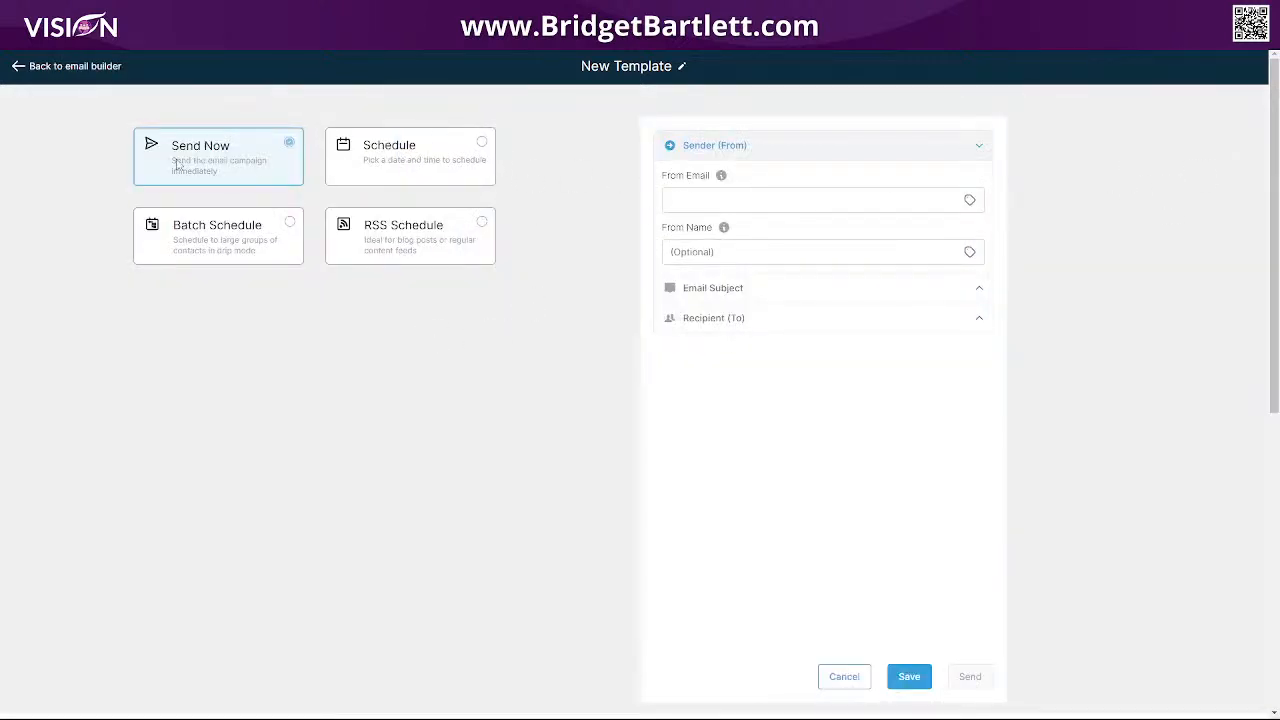
pyautogui.click(415, 152)
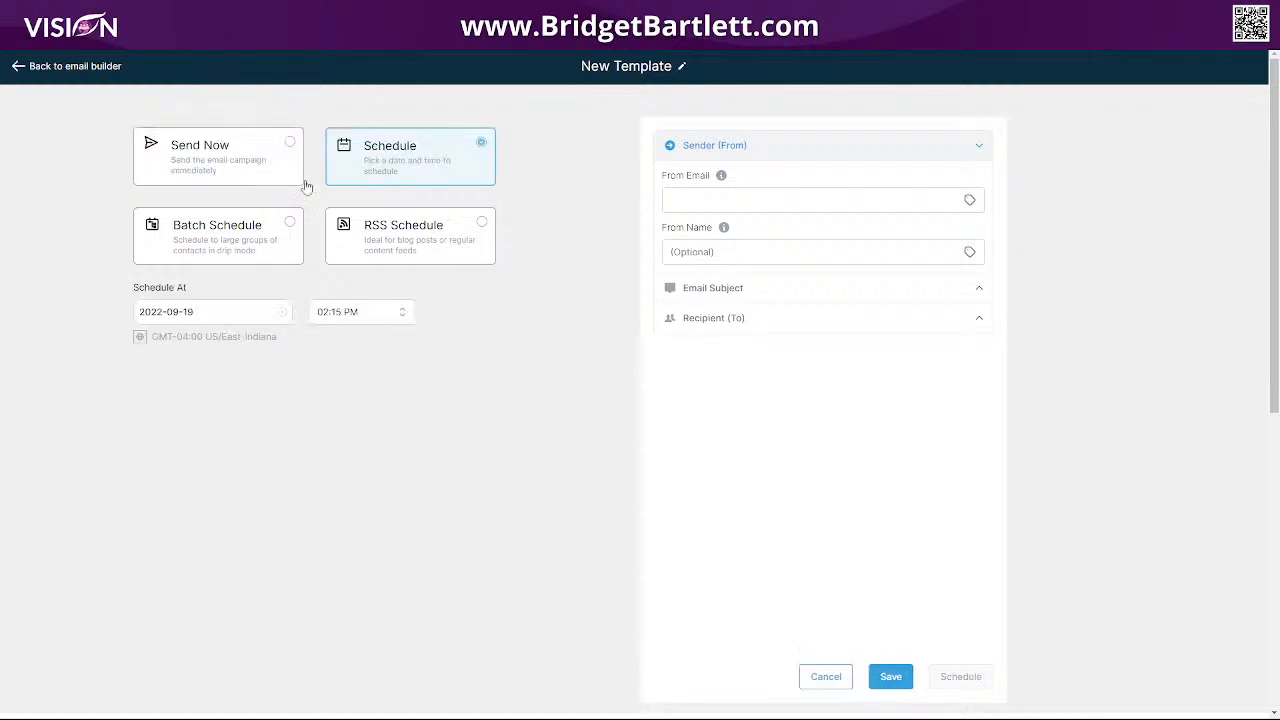
pyautogui.click(213, 233)
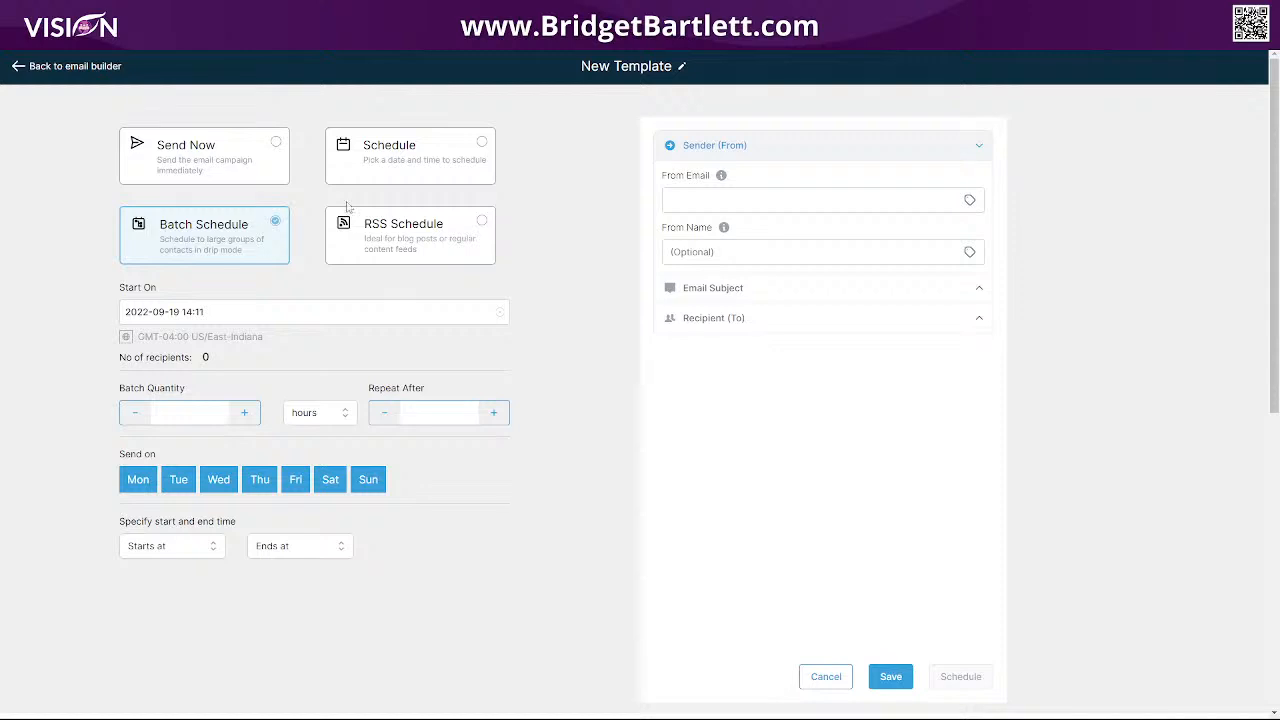
pyautogui.click(386, 231)
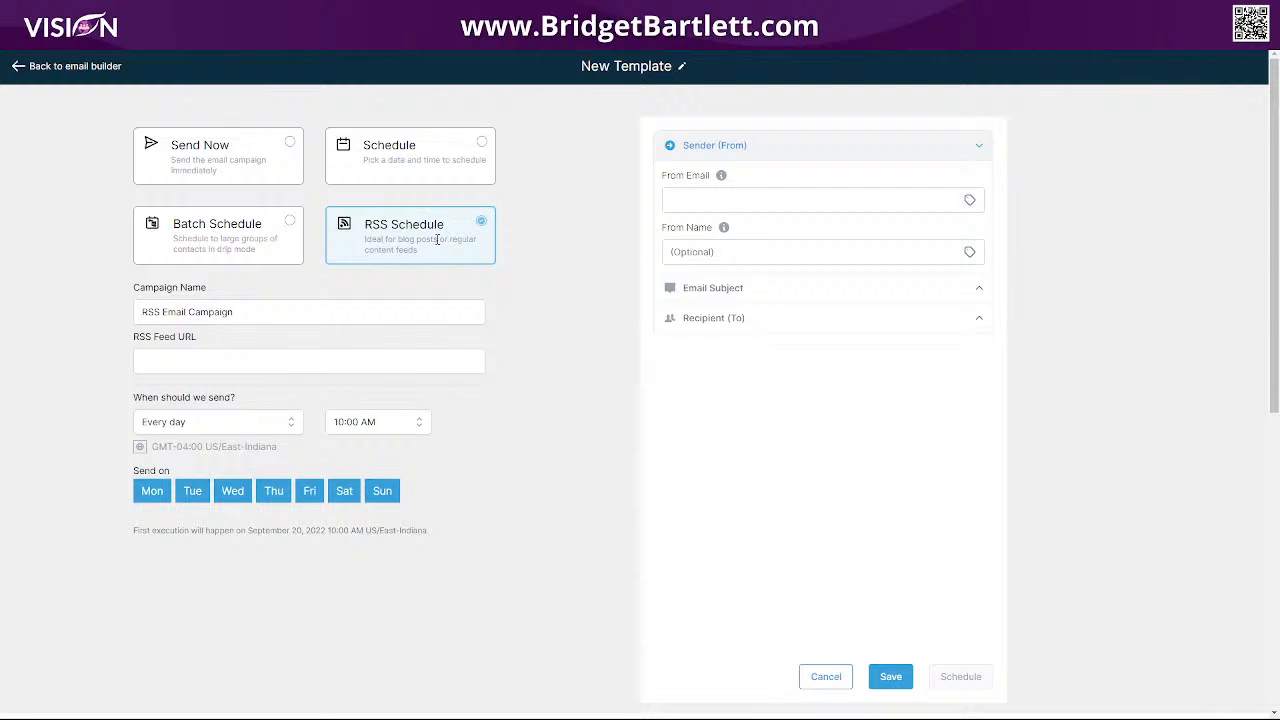
pyautogui.click(387, 163)
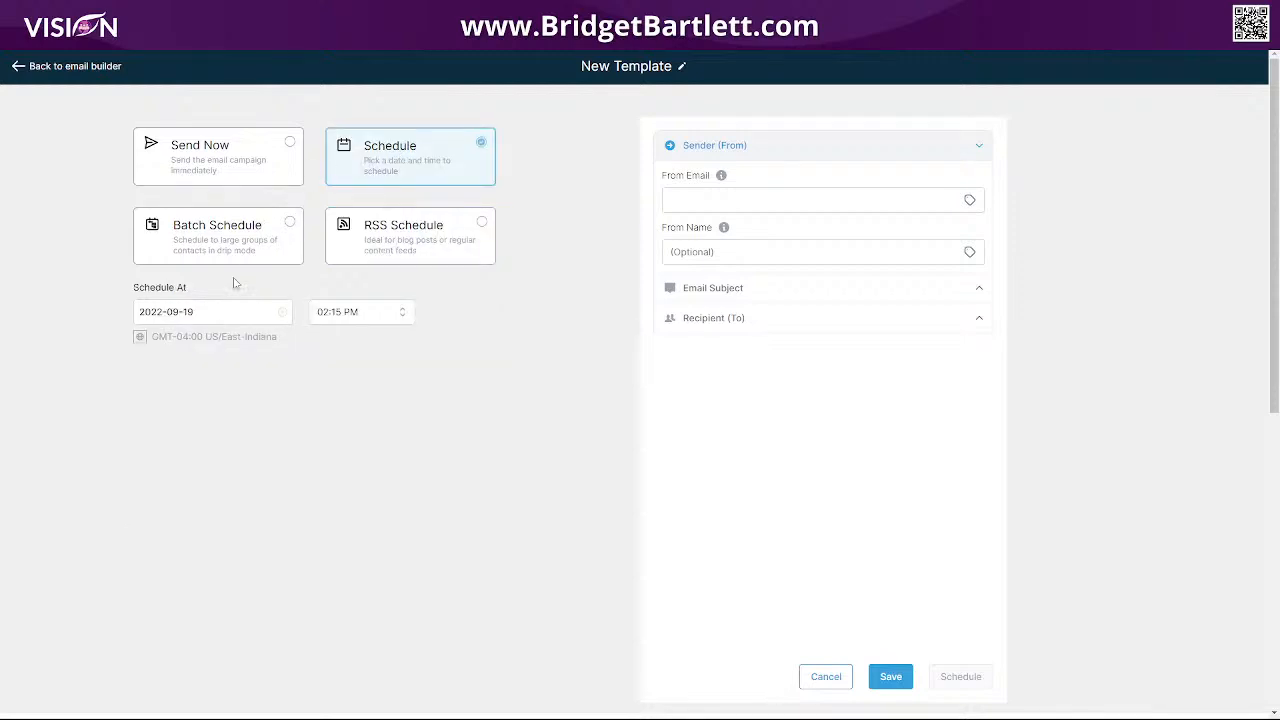
pyautogui.click(349, 314)
pyautogui.click(337, 413)
pyautogui.click(724, 200)
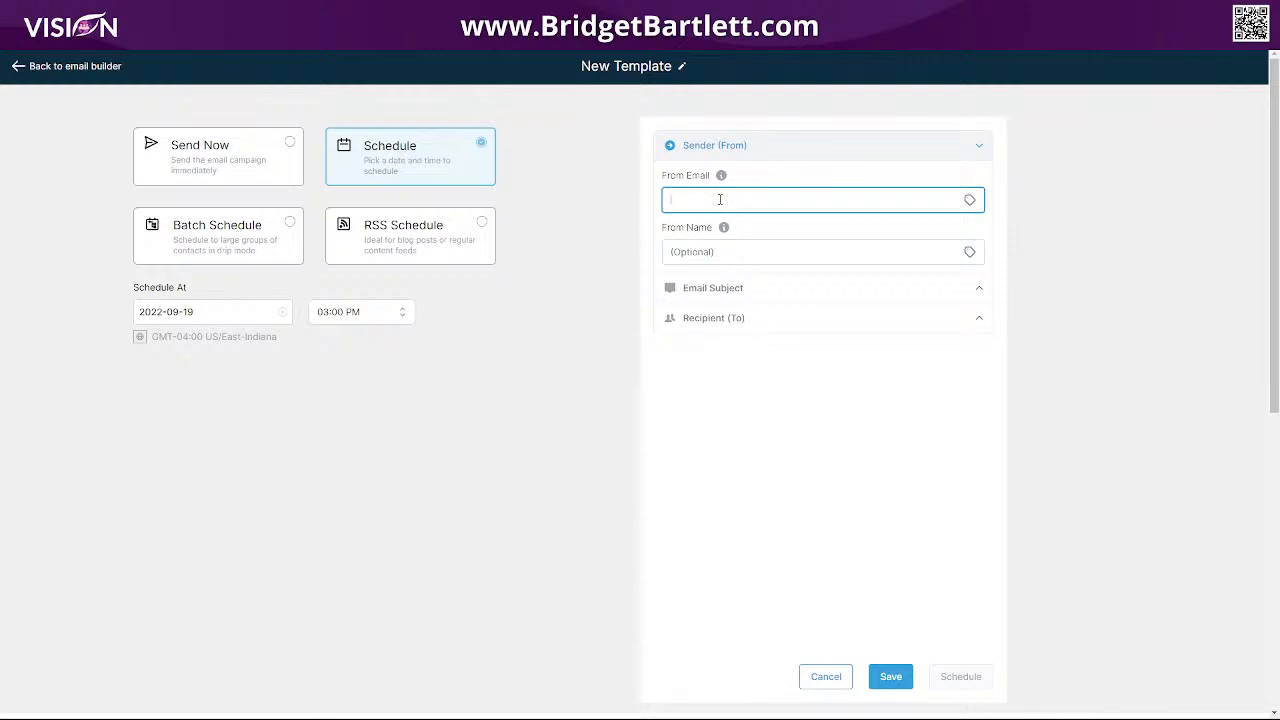
# Enter a sender email and name, then set From Name to the {{location.email}} custom value.
pyautogui.click(733, 252)
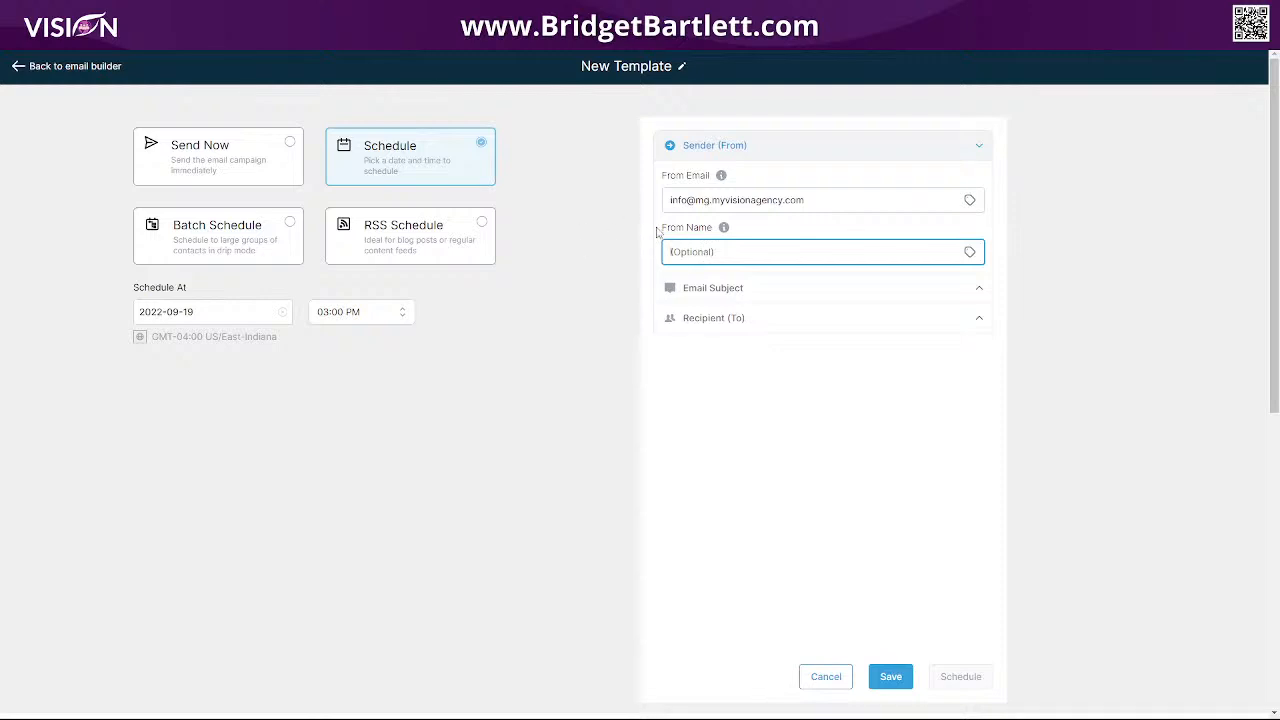
pyautogui.click(969, 252)
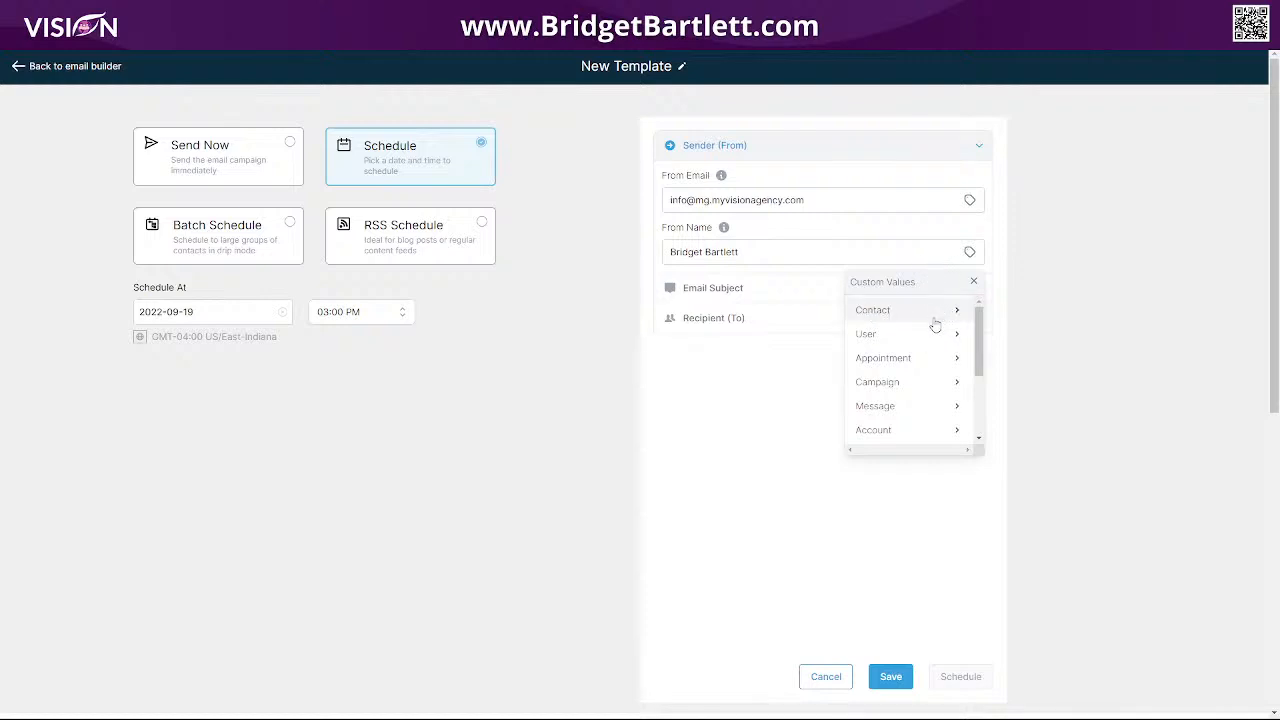
pyautogui.click(950, 431)
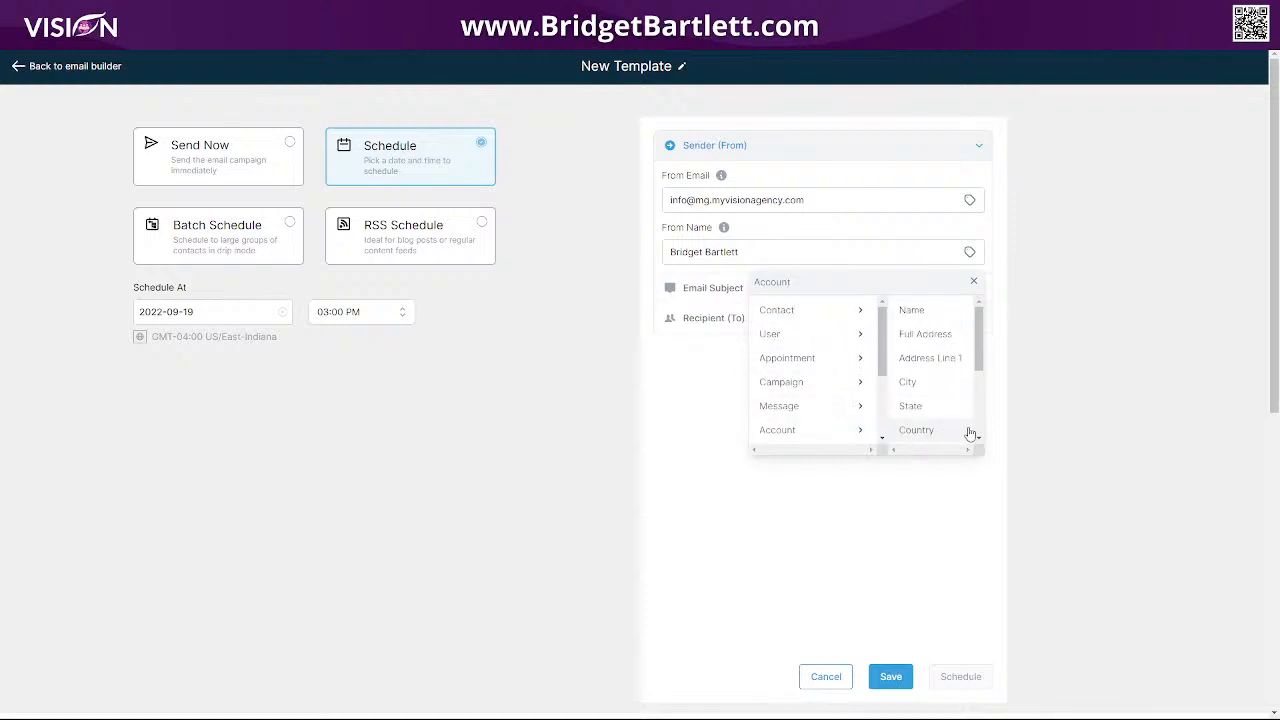
pyautogui.scroll(-3, 928, 410)
pyautogui.click(936, 340)
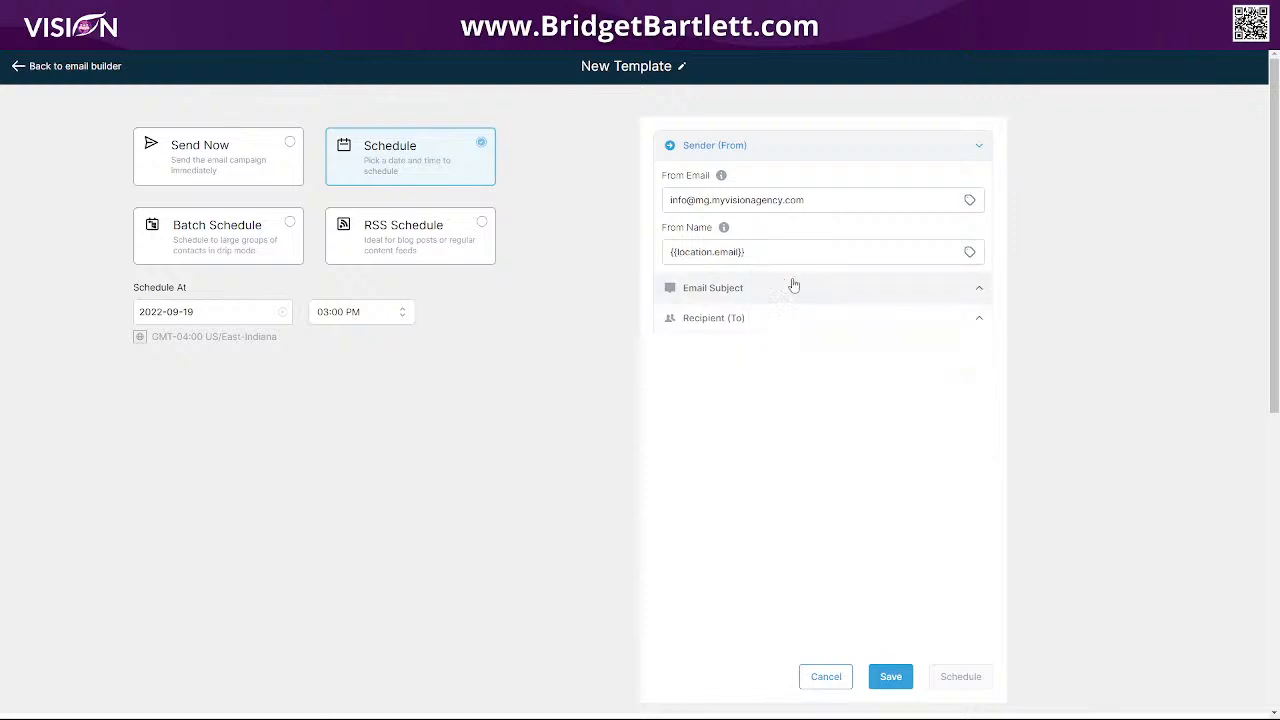
# Replace the typed From Email with the {{location.name}} custom value.
pyautogui.click(826, 199)
pyautogui.moveTo(826, 199); pyautogui.dragTo(651, 205)
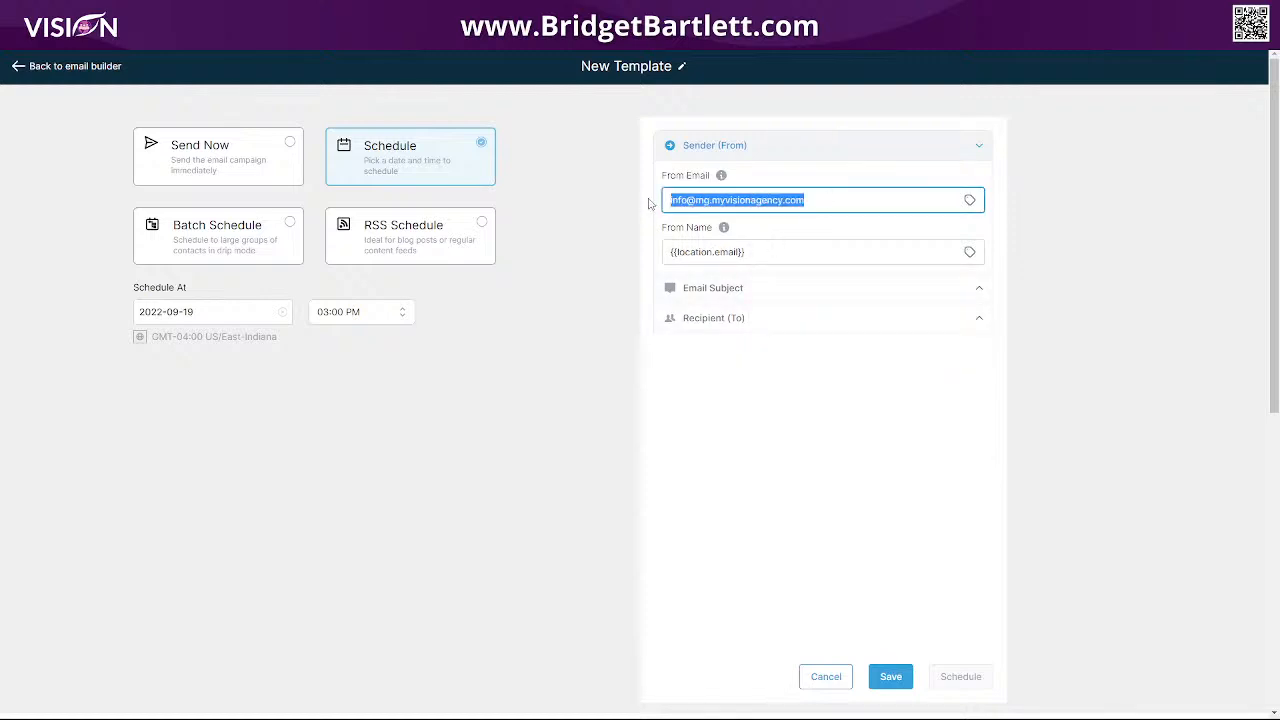
pyautogui.press('BackSpace')
pyautogui.click(970, 203)
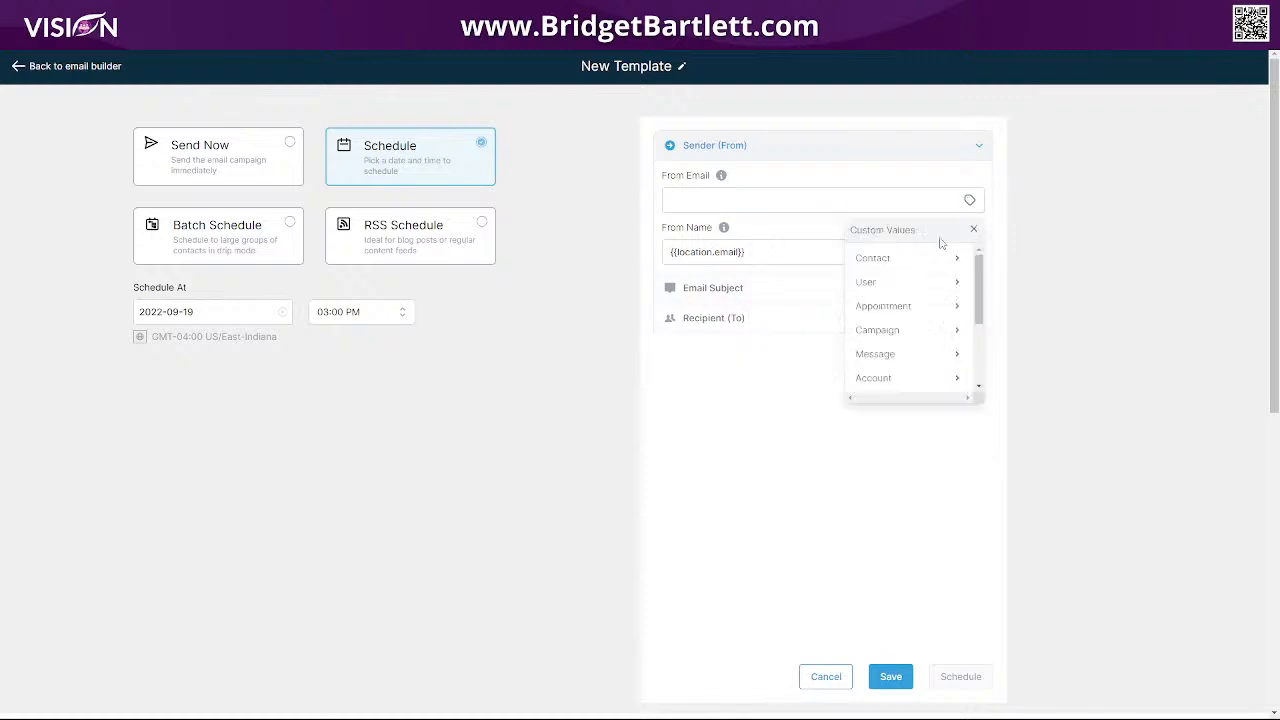
pyautogui.click(910, 374)
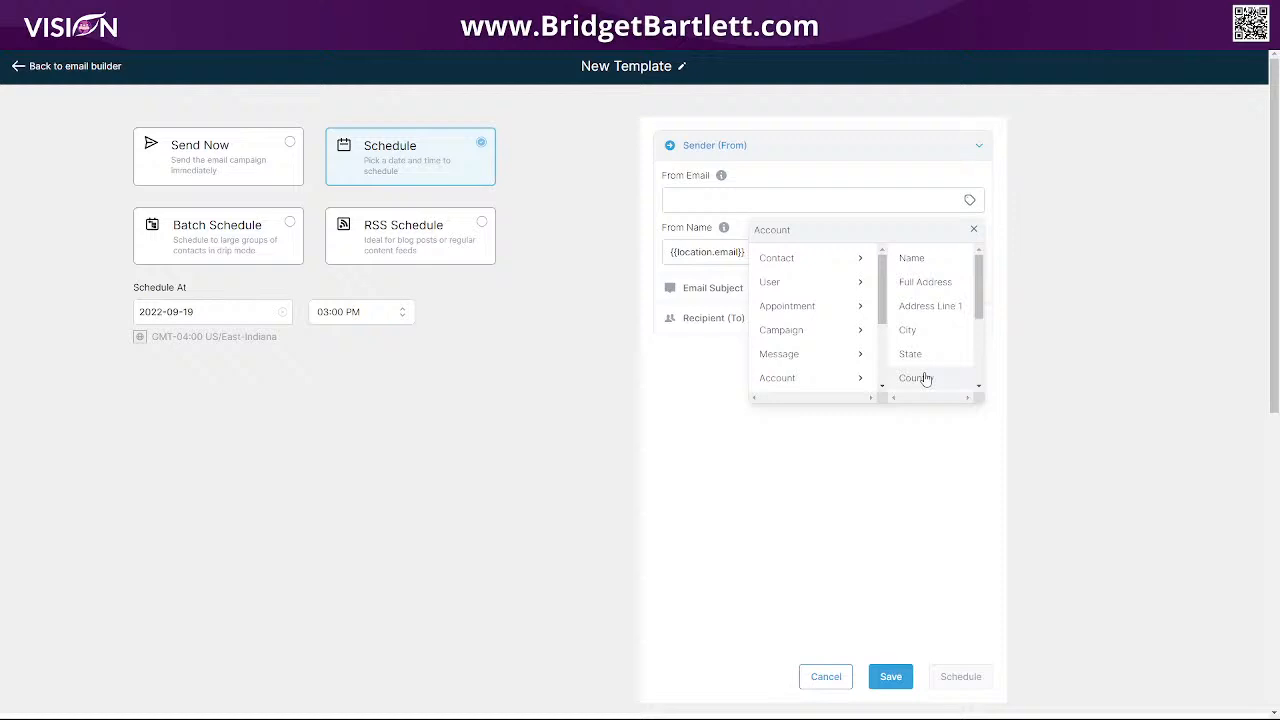
pyautogui.click(912, 258)
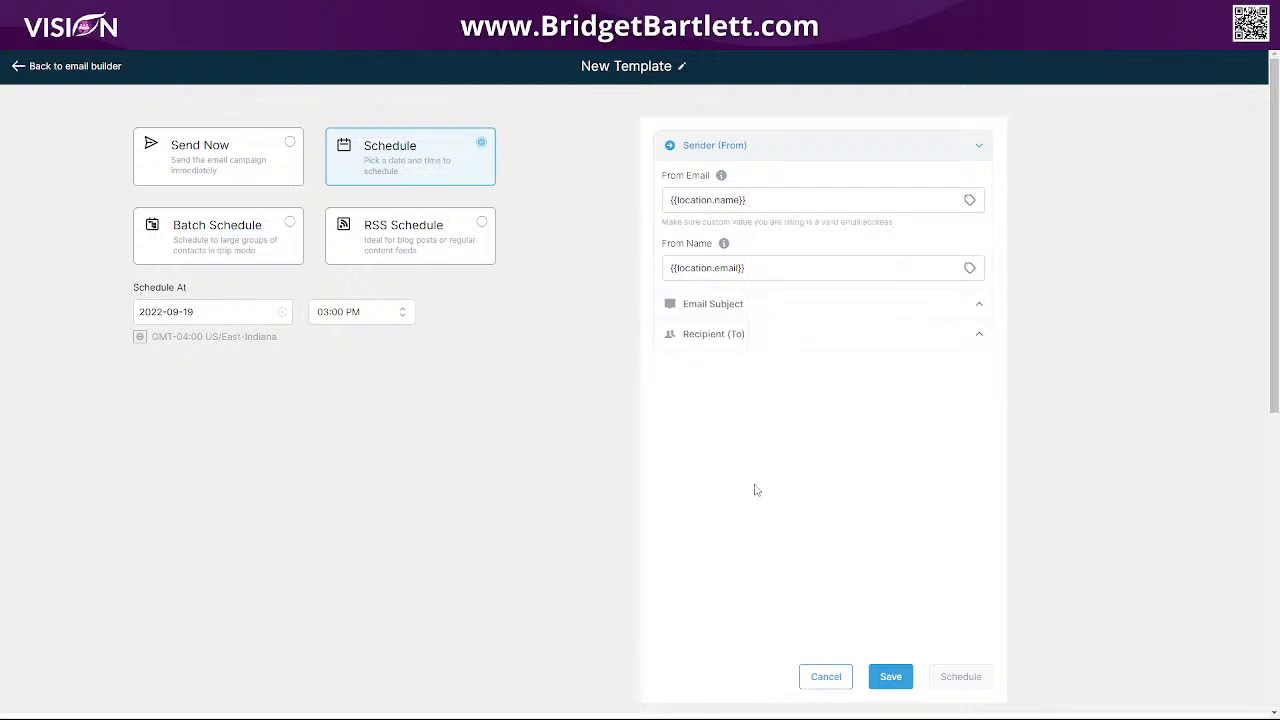
pyautogui.click(699, 310)
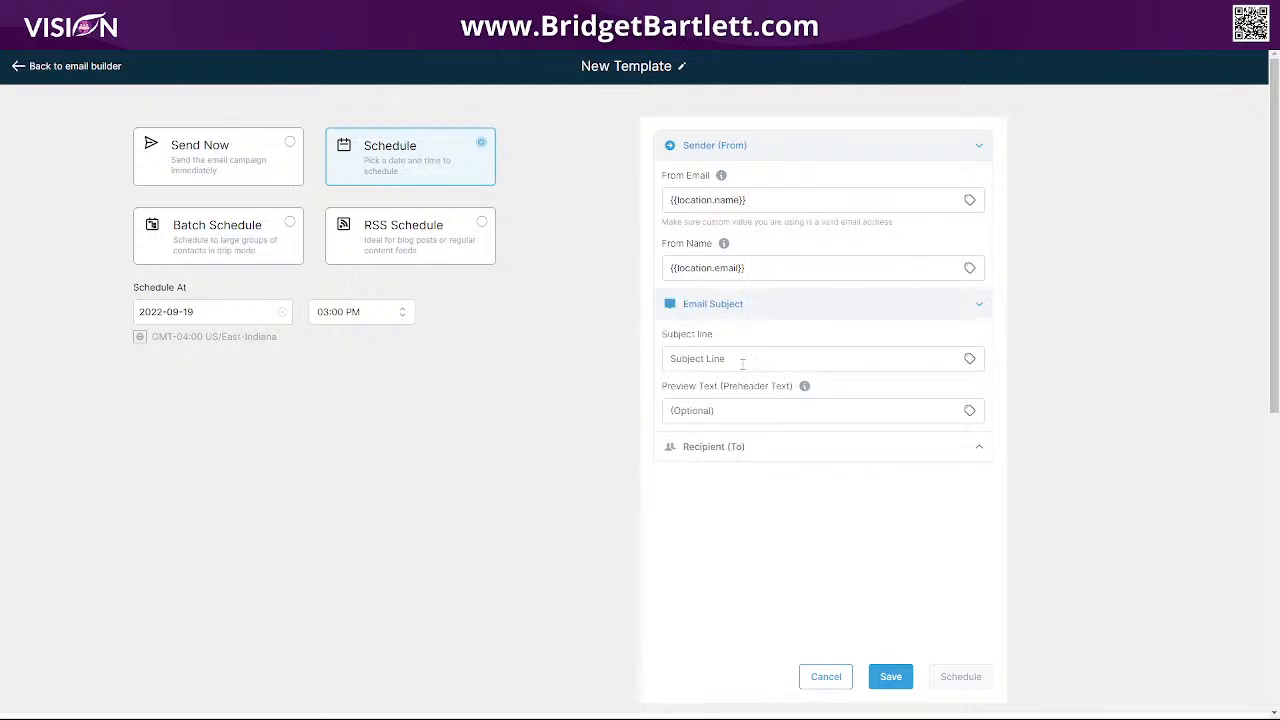
# Set the subject to 'Here is my first email, {{contact.first_name}}!' using the Contact First Name merge field.
pyautogui.click(743, 362)
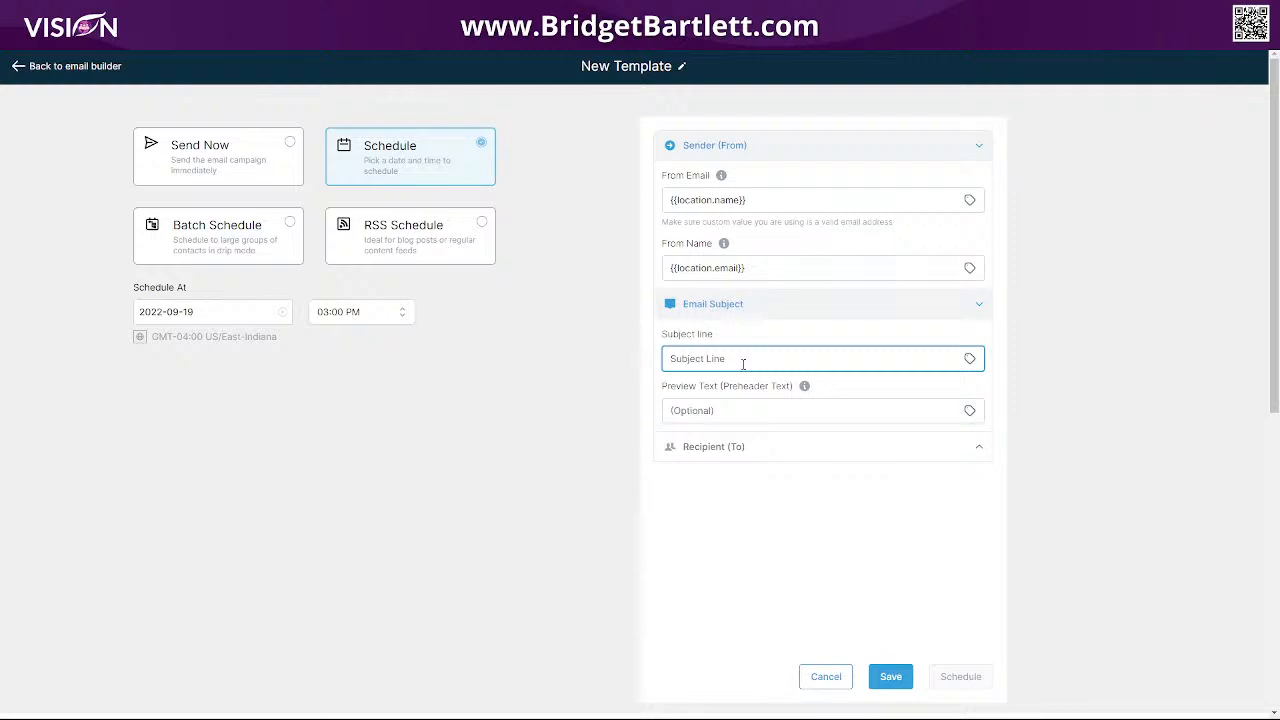
pyautogui.write('Here is my first email,')
pyautogui.click(969, 360)
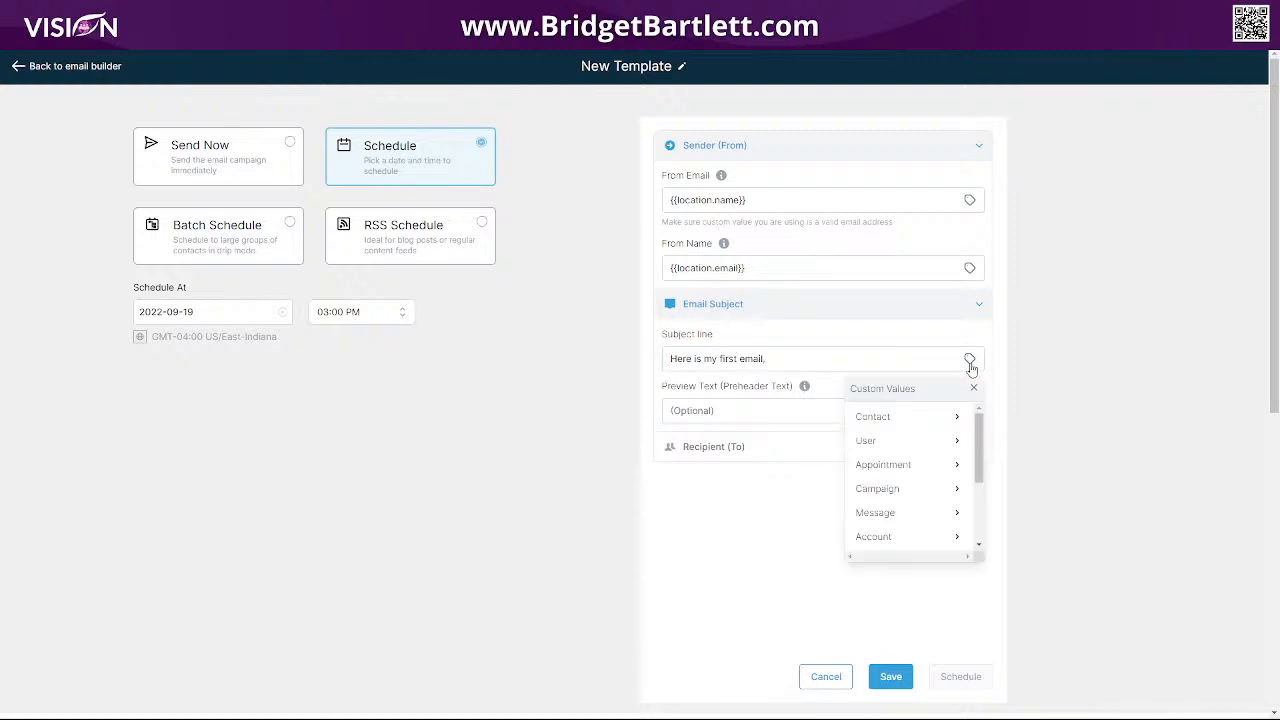
pyautogui.click(930, 420)
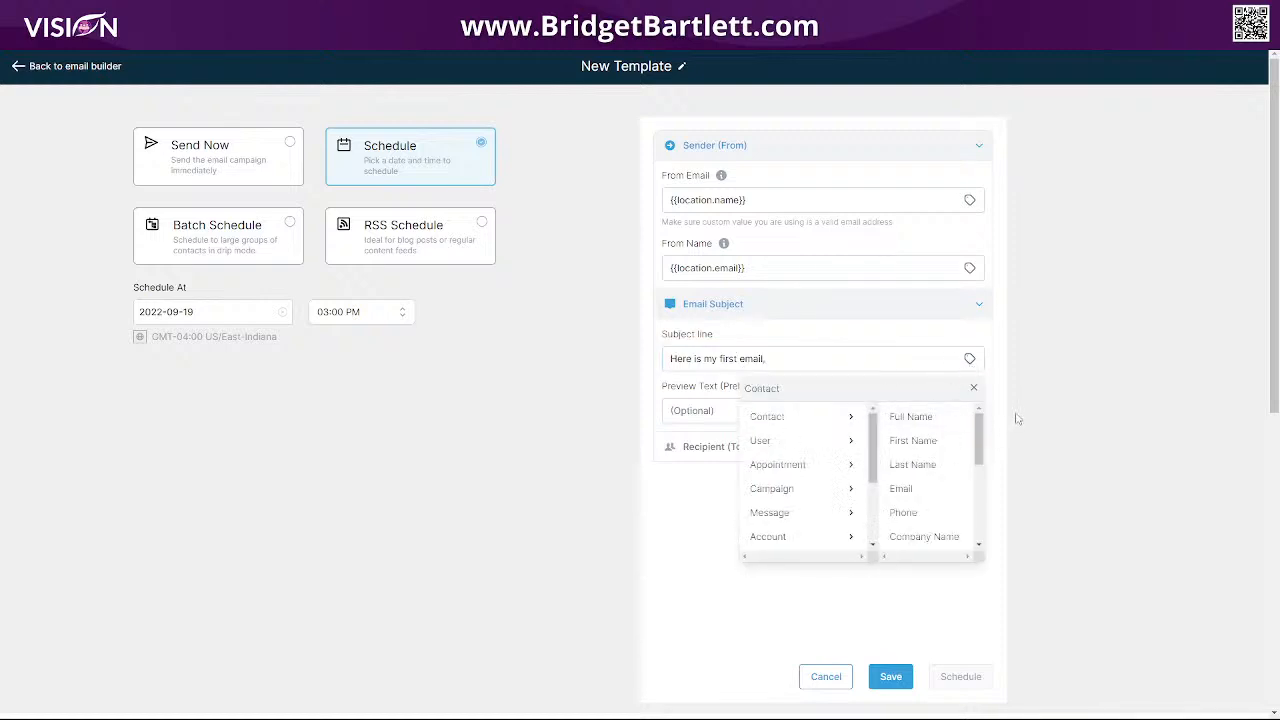
pyautogui.click(915, 441)
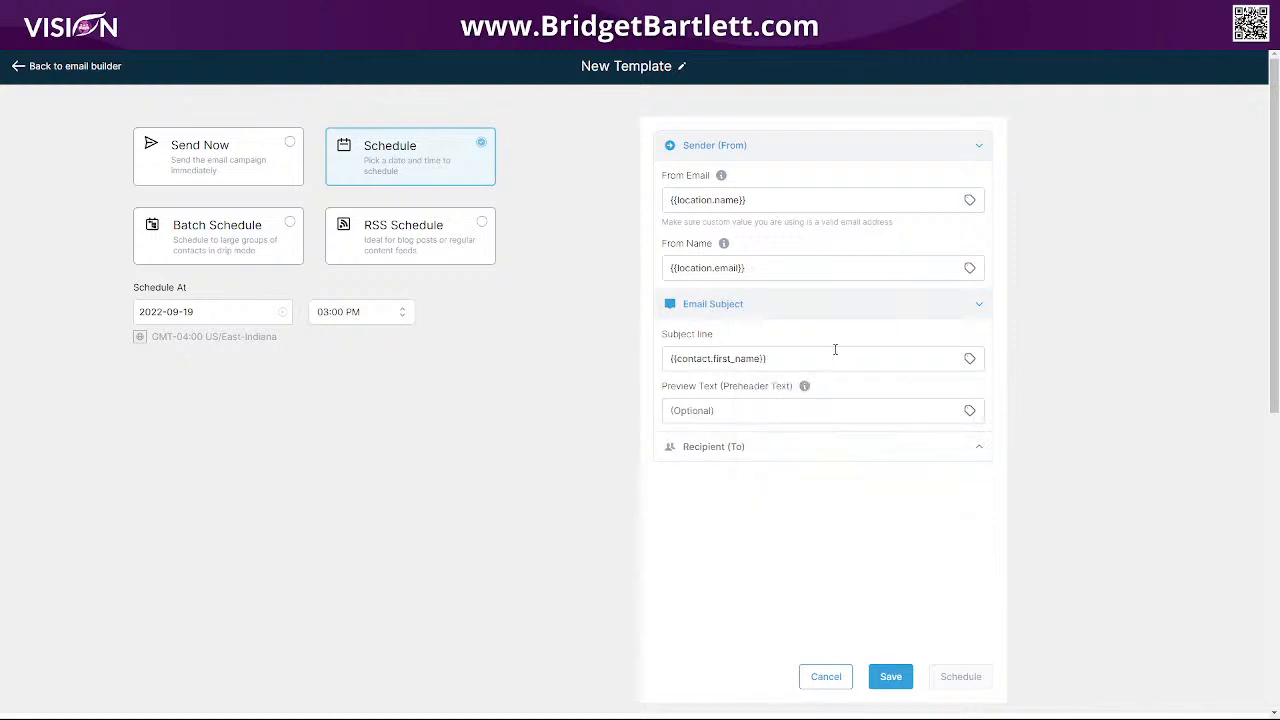
pyautogui.click(671, 359)
pyautogui.write('Here is my ')
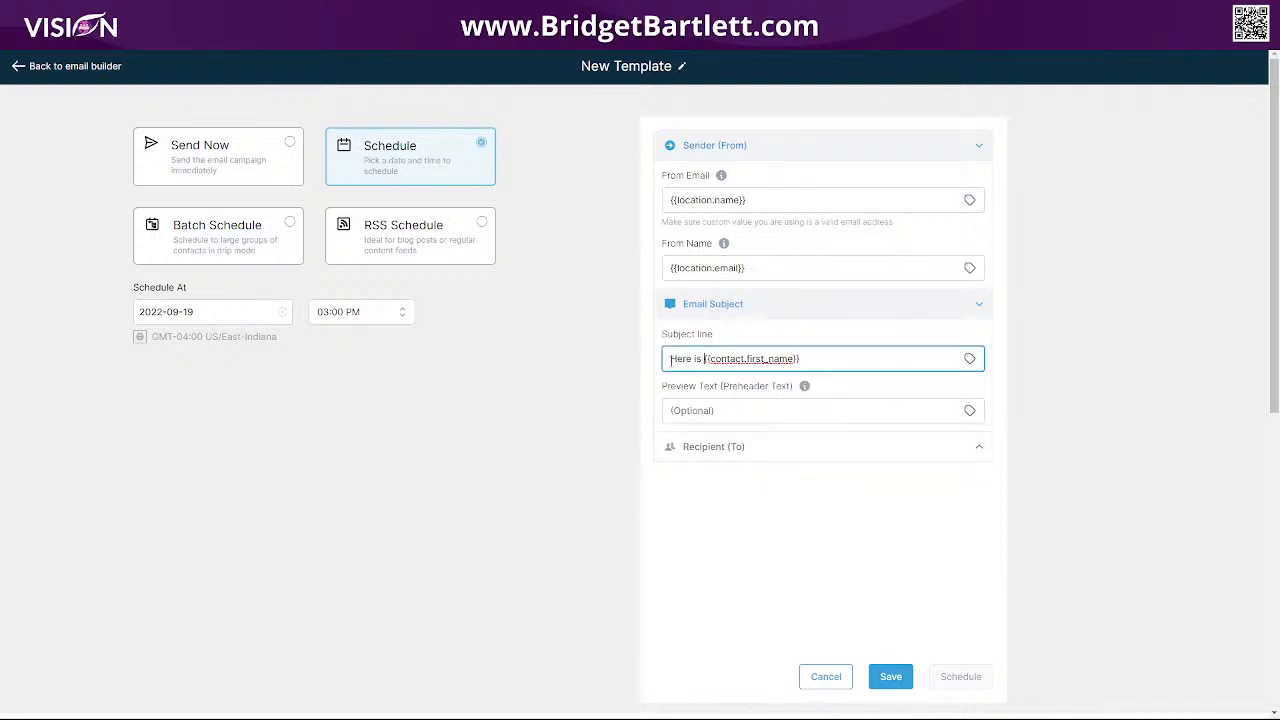
pyautogui.write('first email')
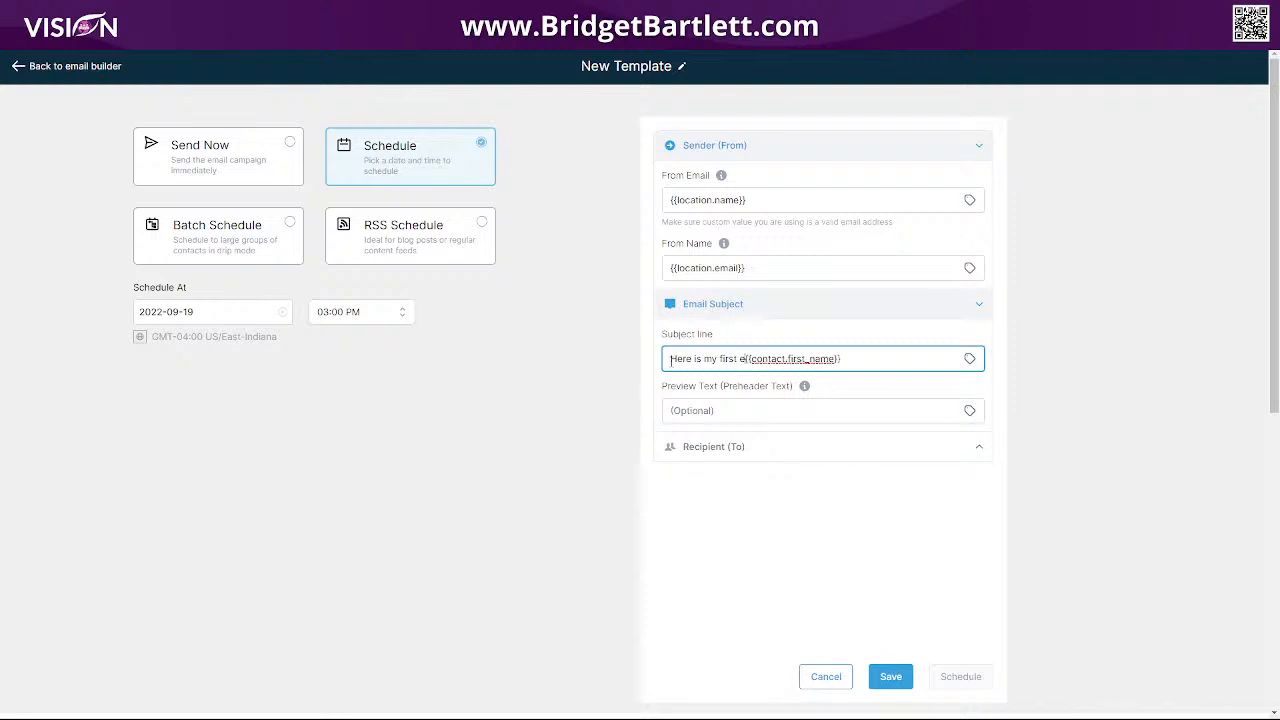
pyautogui.write(',')
pyautogui.click(868, 358)
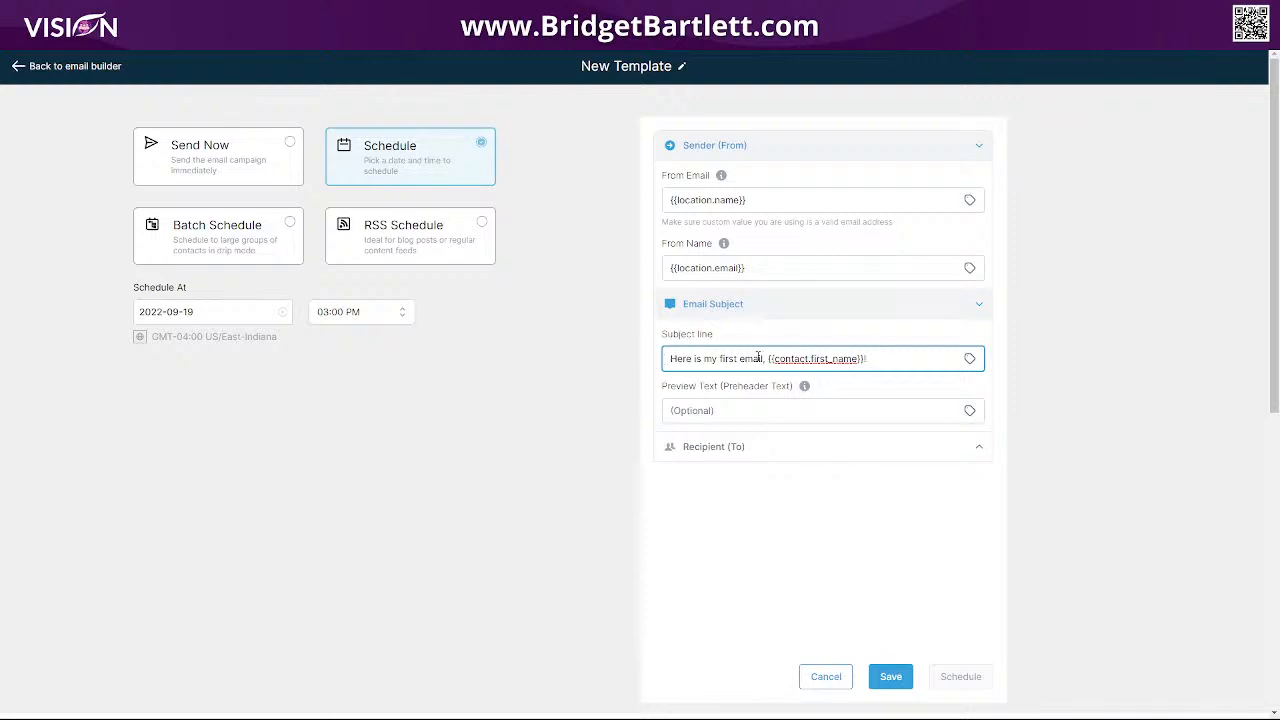
pyautogui.click(723, 410)
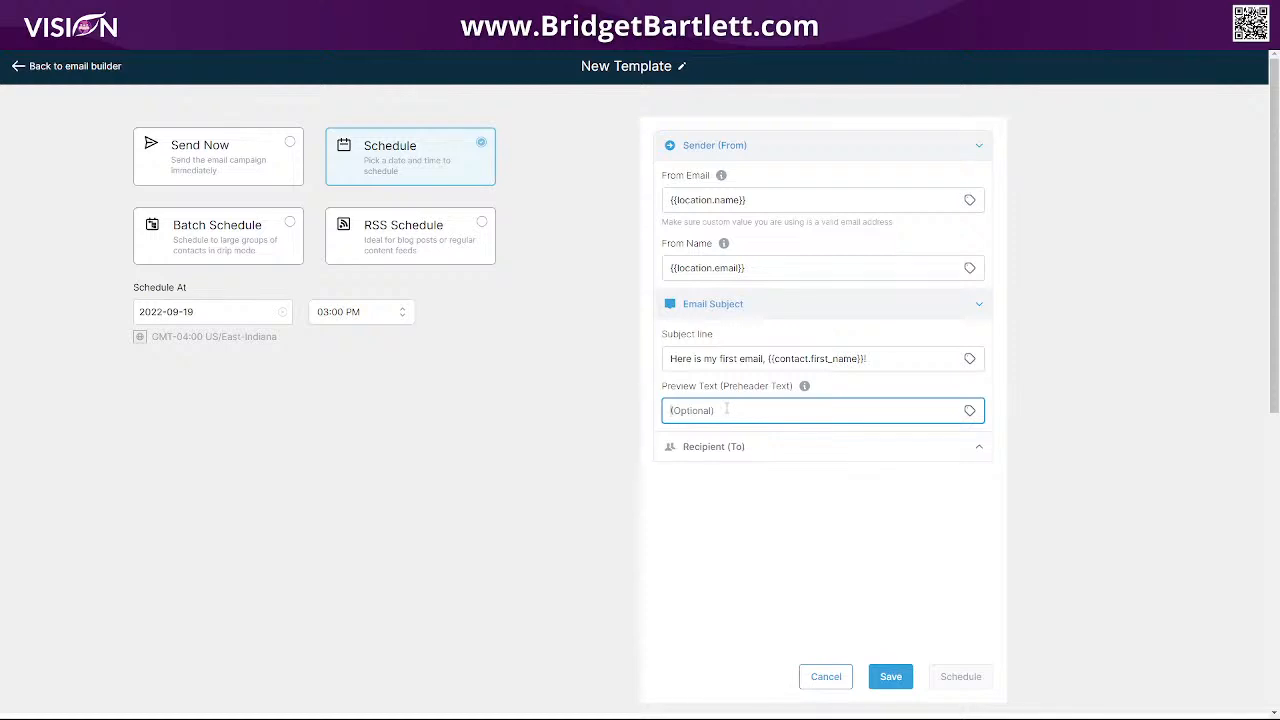
# Enter the preview text 'You will not believe what happened to me today...'.
pyautogui.write('You will not believe what happened to ')
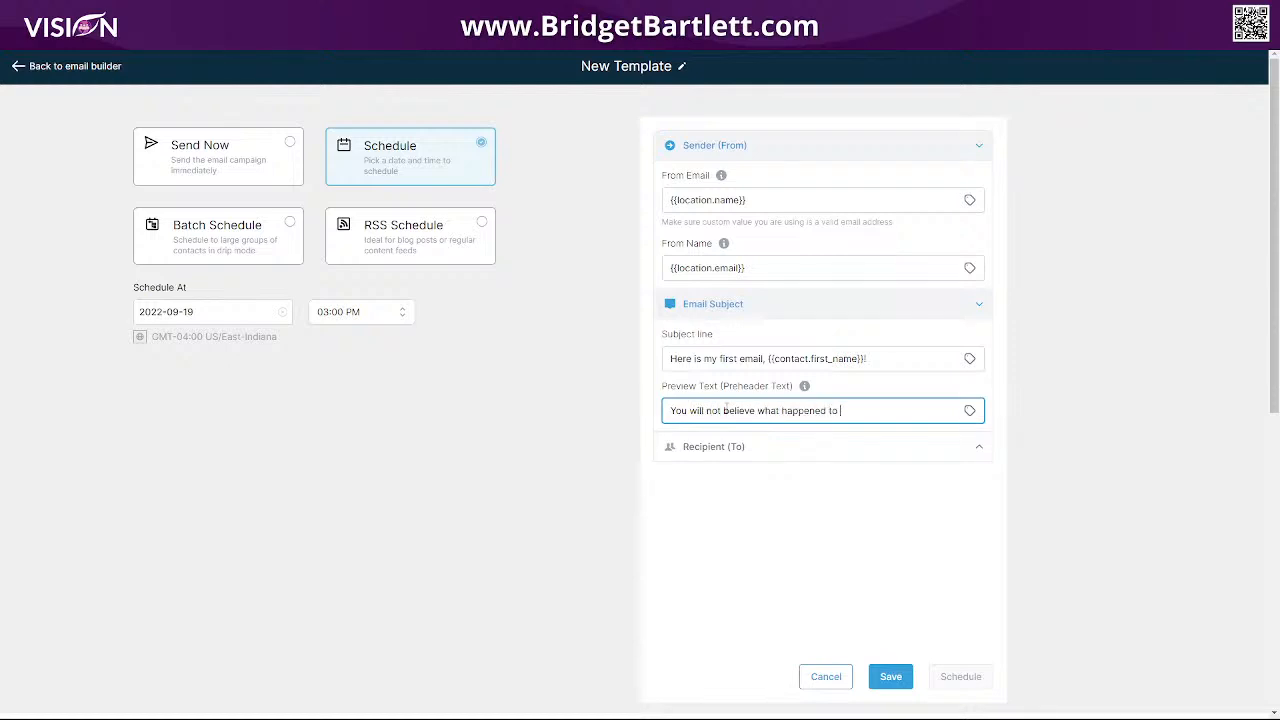
pyautogui.write('me today...')
pyautogui.moveTo(665, 410); pyautogui.dragTo(894, 410)
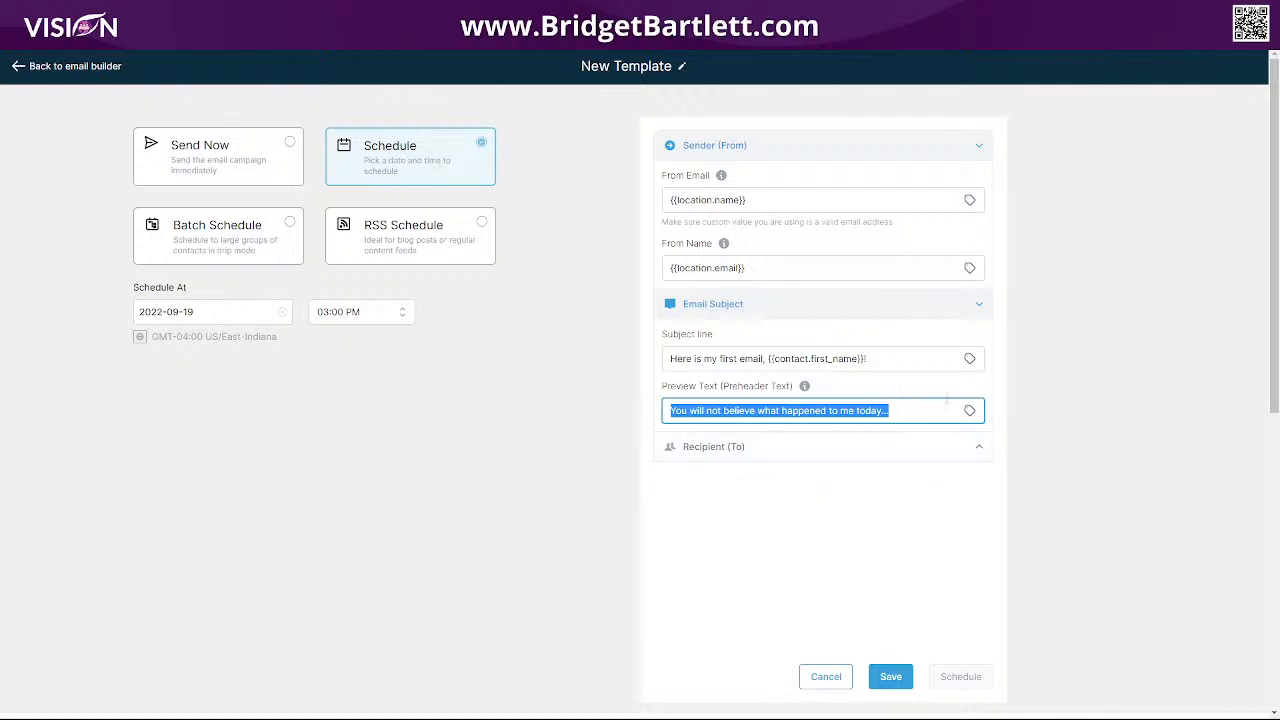
pyautogui.click(970, 360)
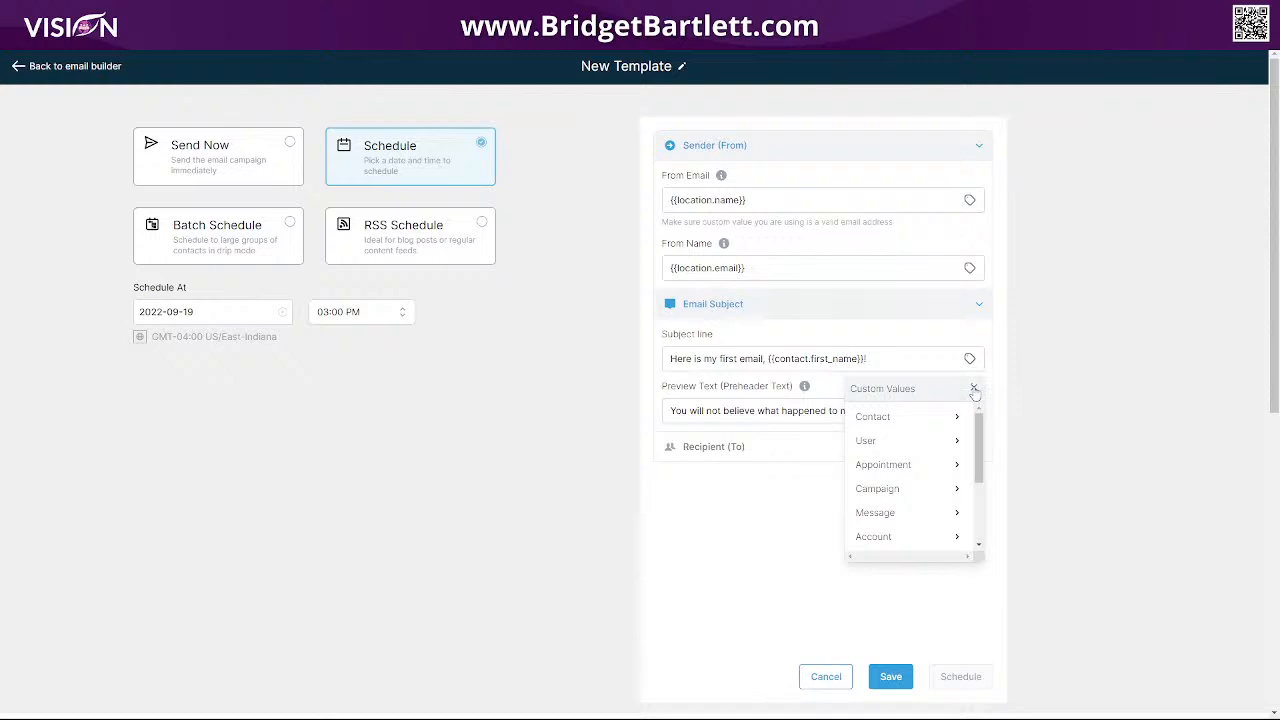
pyautogui.click(973, 388)
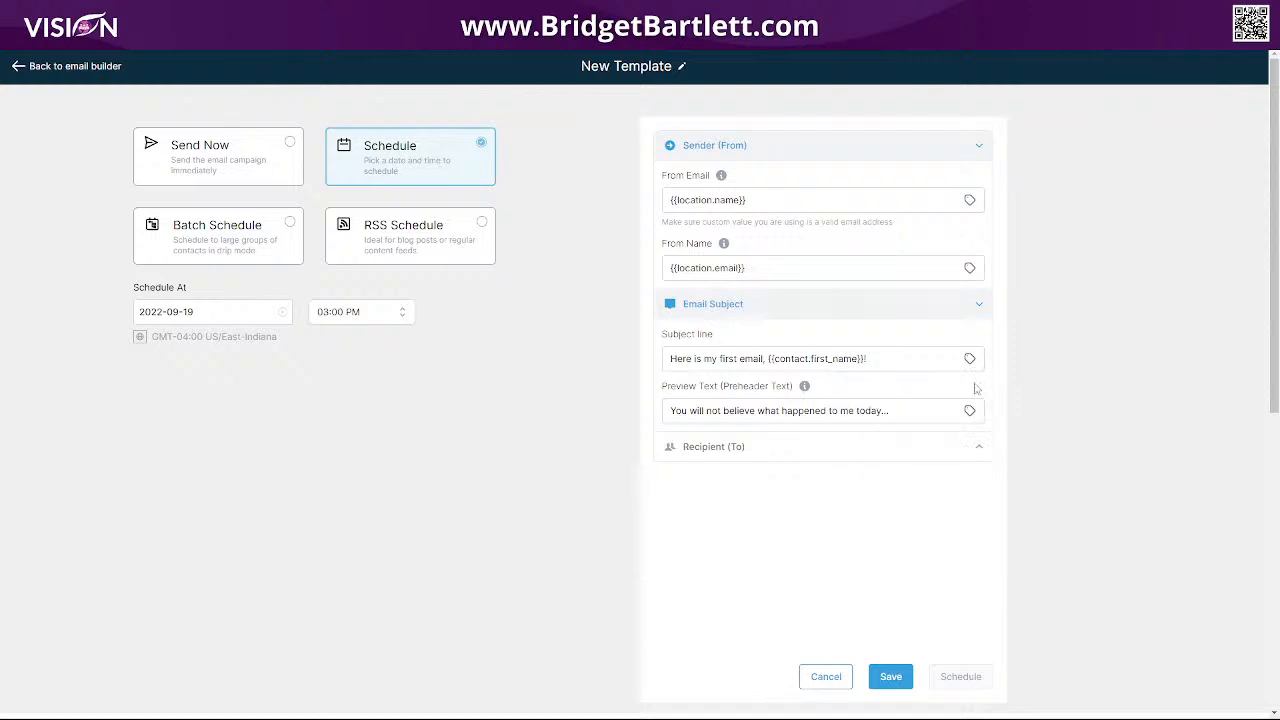
pyautogui.click(714, 456)
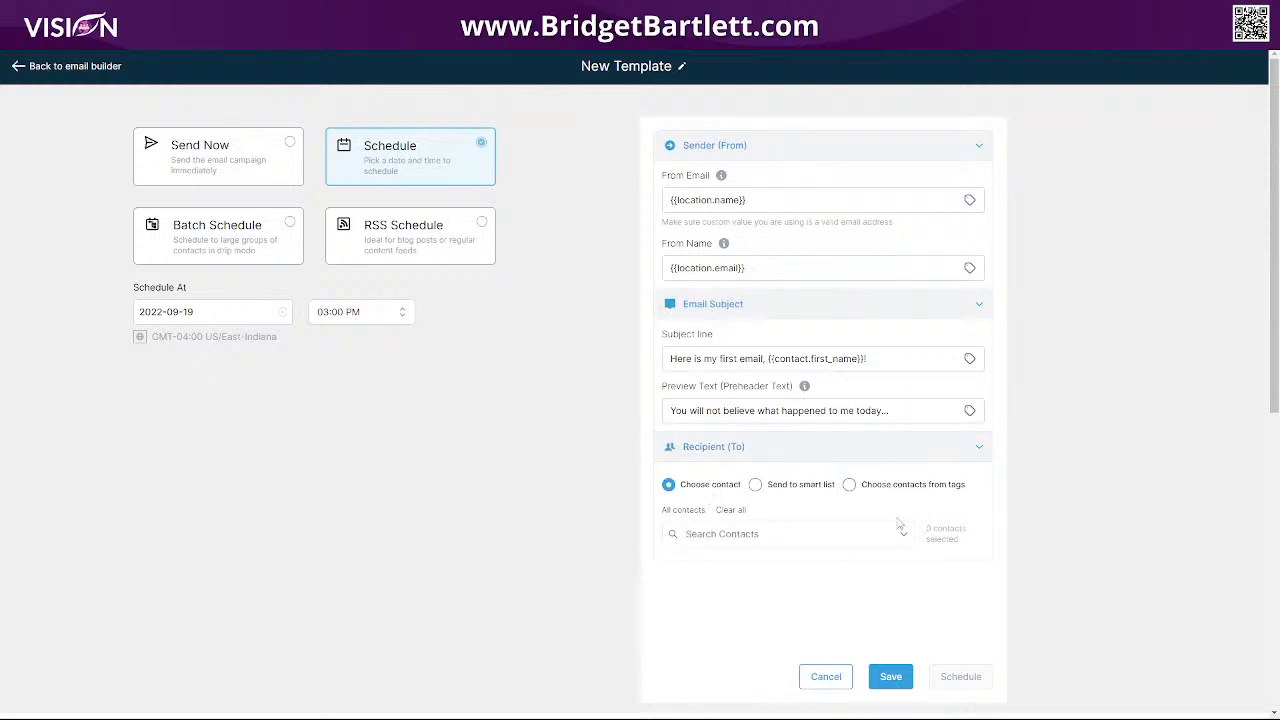
# Try sending to a smart list, find none available, and switch recipients to contacts chosen by tag.
pyautogui.scroll(-2, 940, 470)
pyautogui.scroll(2, 920, 467)
pyautogui.click(684, 511)
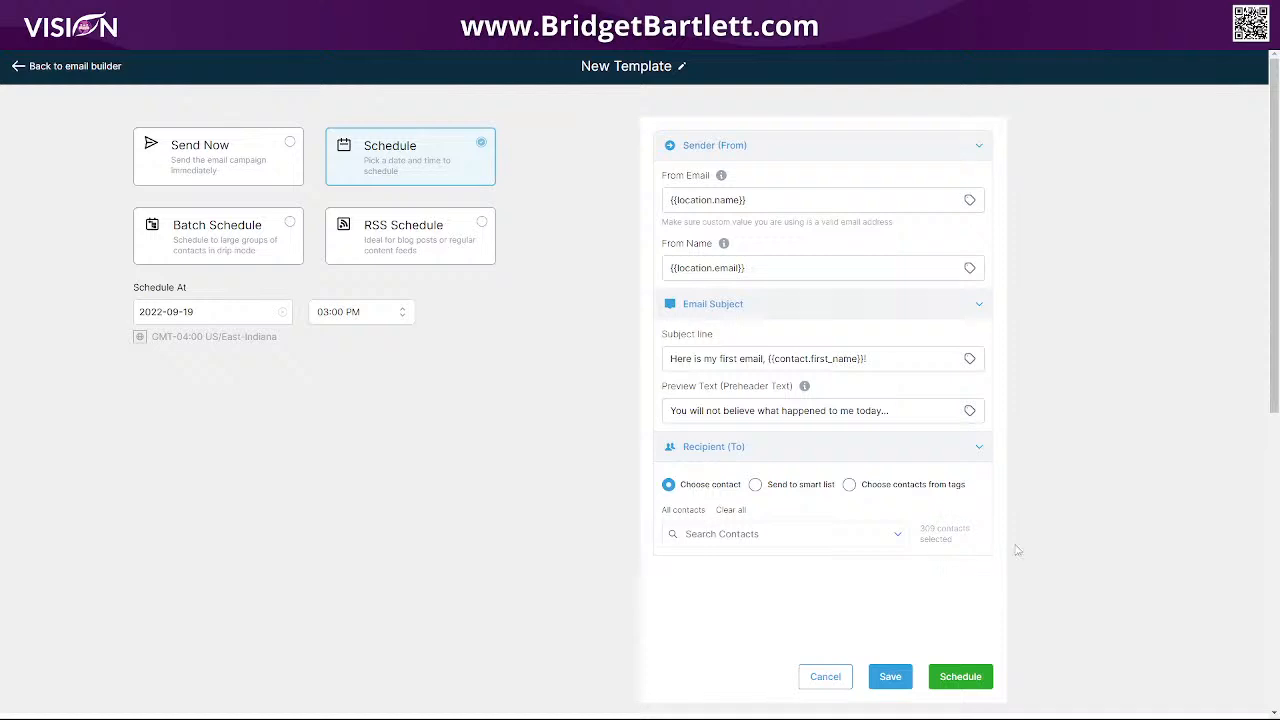
pyautogui.click(756, 486)
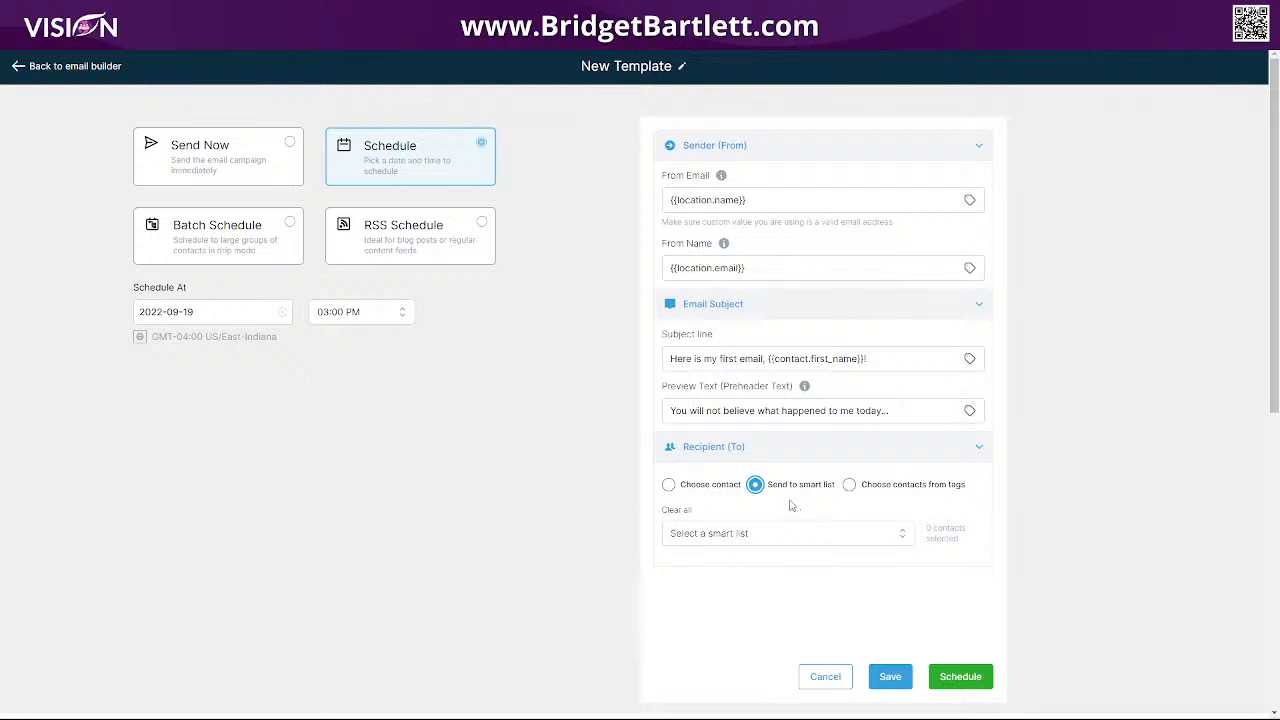
pyautogui.click(761, 535)
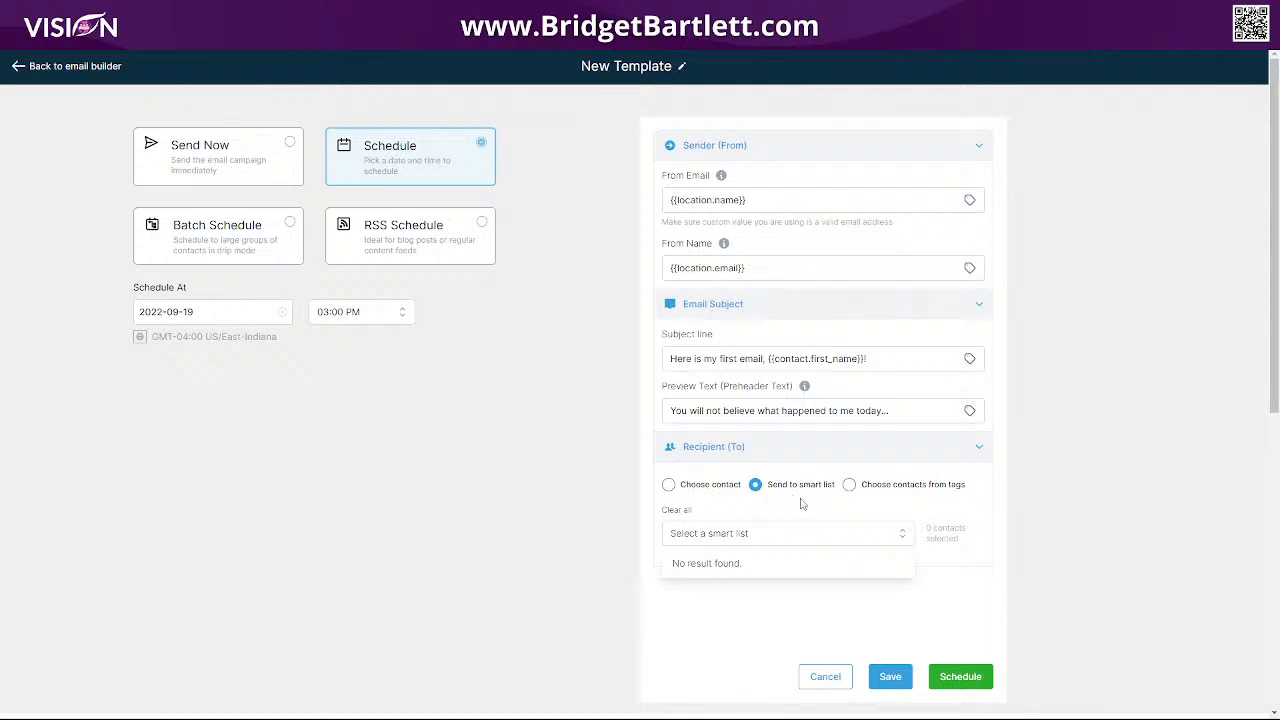
pyautogui.click(855, 489)
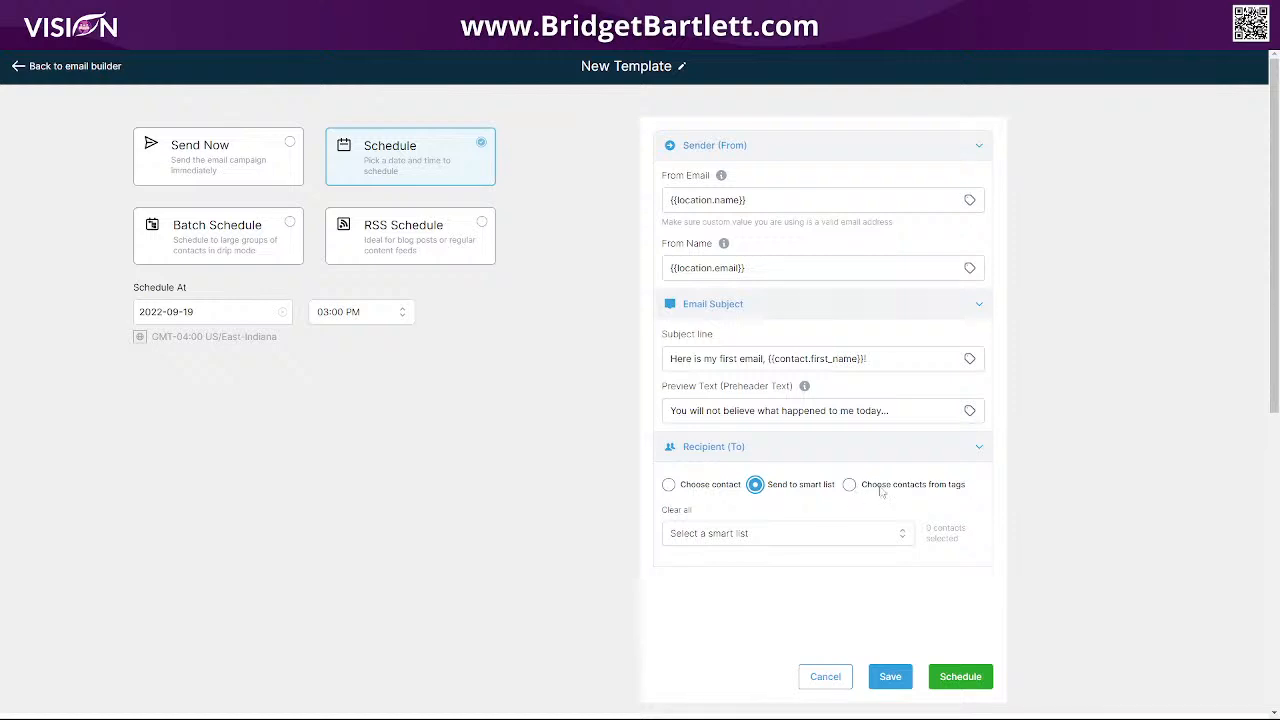
pyautogui.click(850, 486)
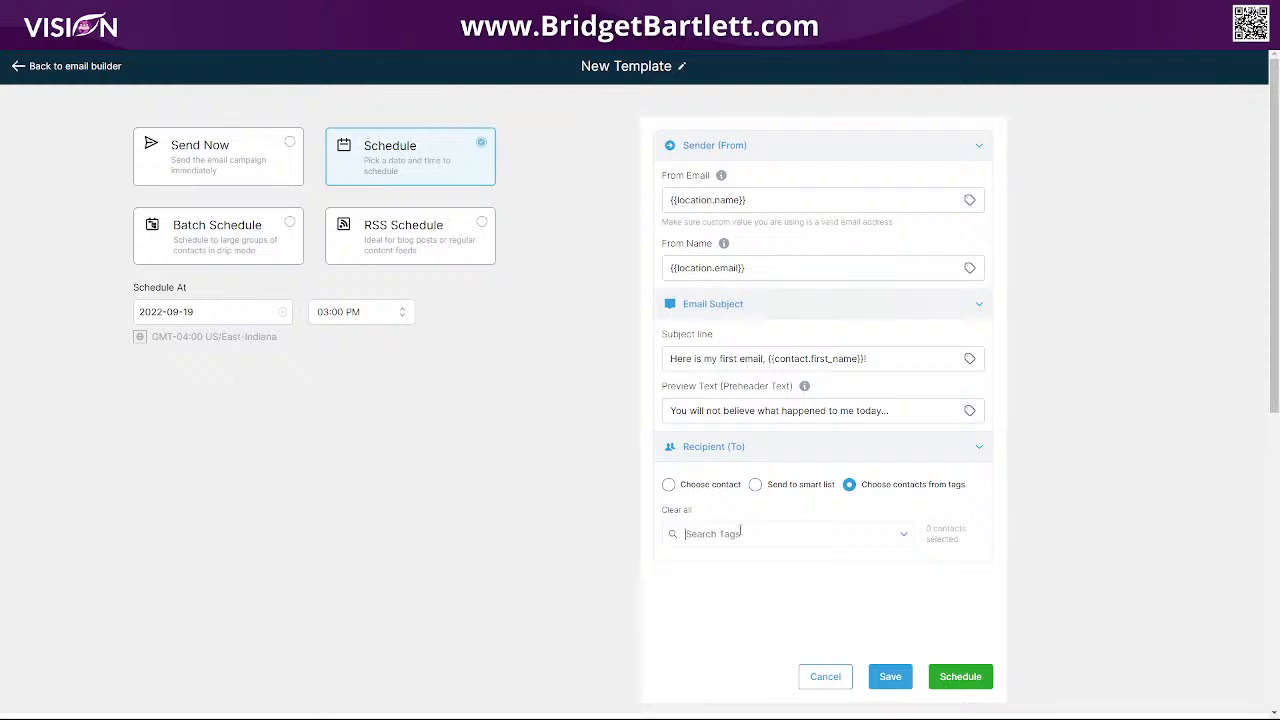
# Search 'new', pick the newsletter tag as recipients, and save the campaign.
pyautogui.write('new')
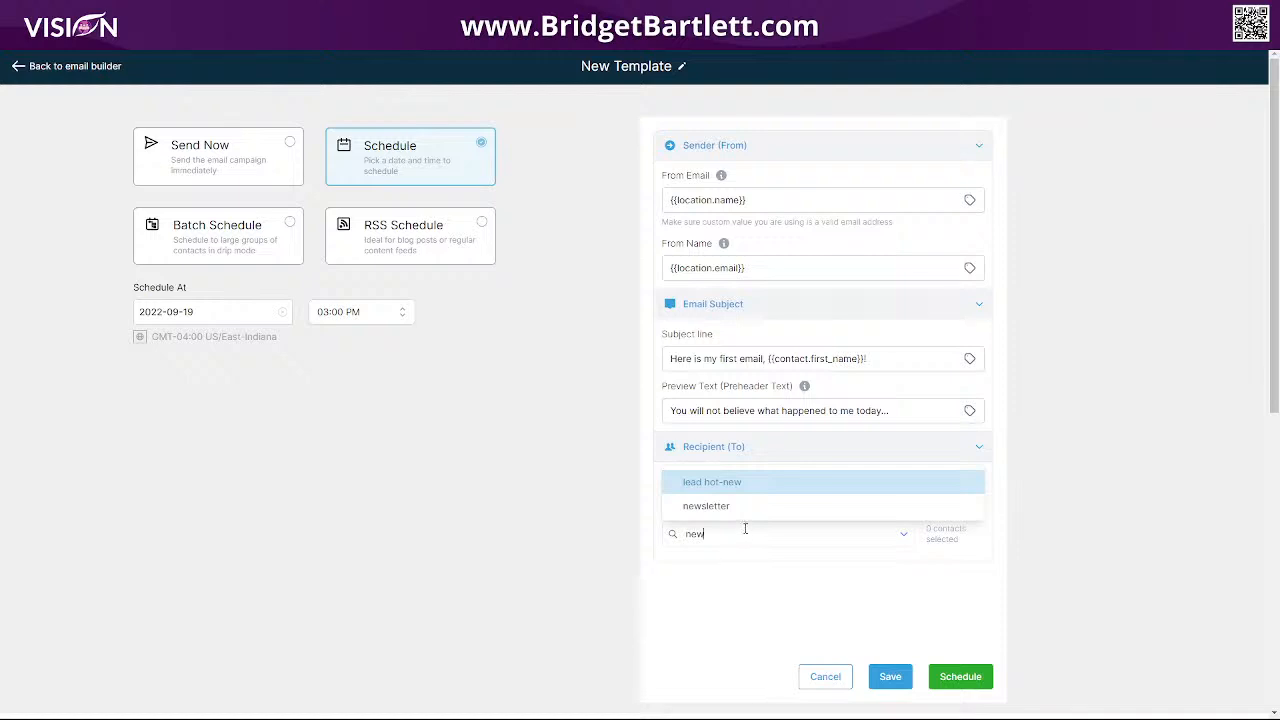
pyautogui.click(745, 507)
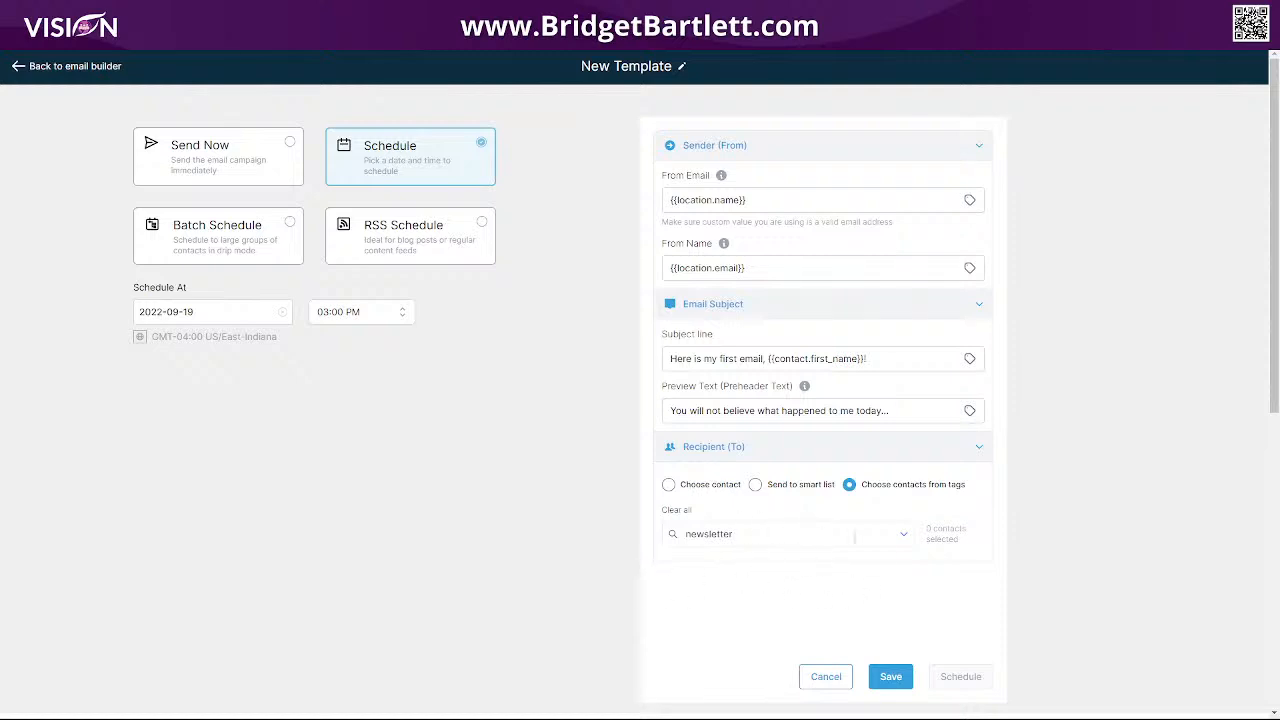
pyautogui.click(893, 677)
pyautogui.click(219, 239)
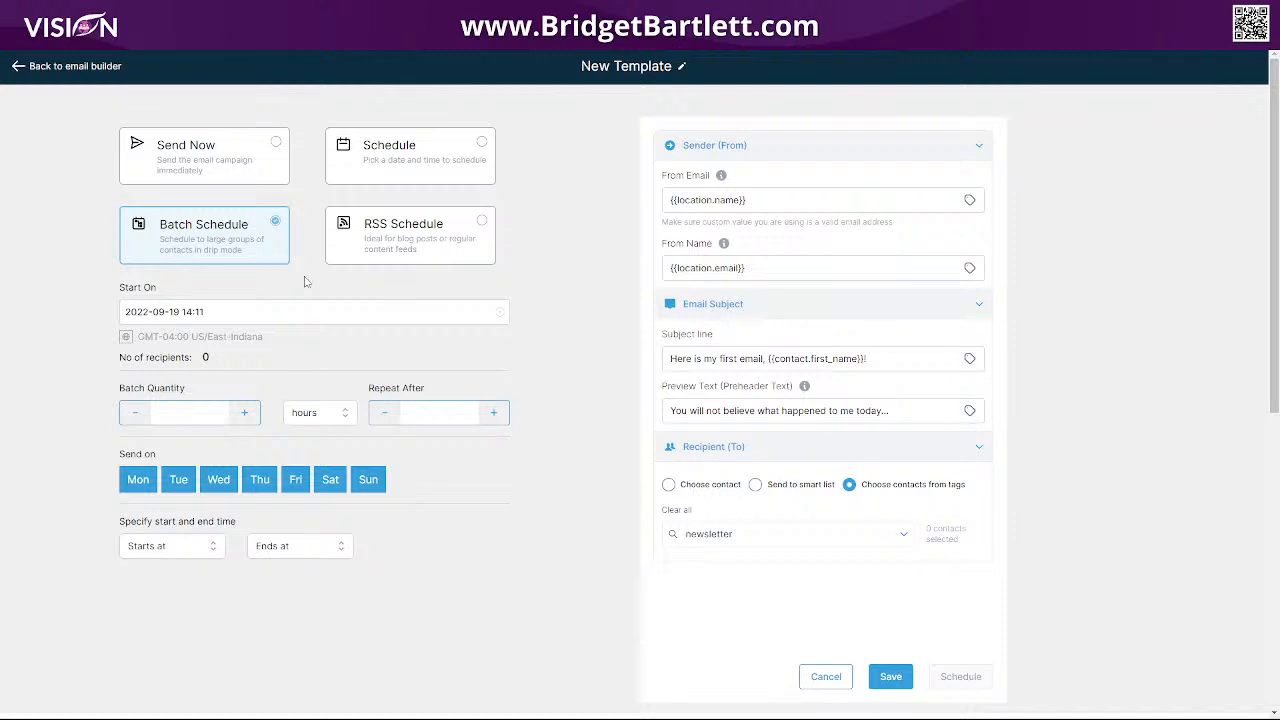
# Return to the single Schedule option, sending on 2022-09-19 at 02:15 PM.
pyautogui.click(486, 150)
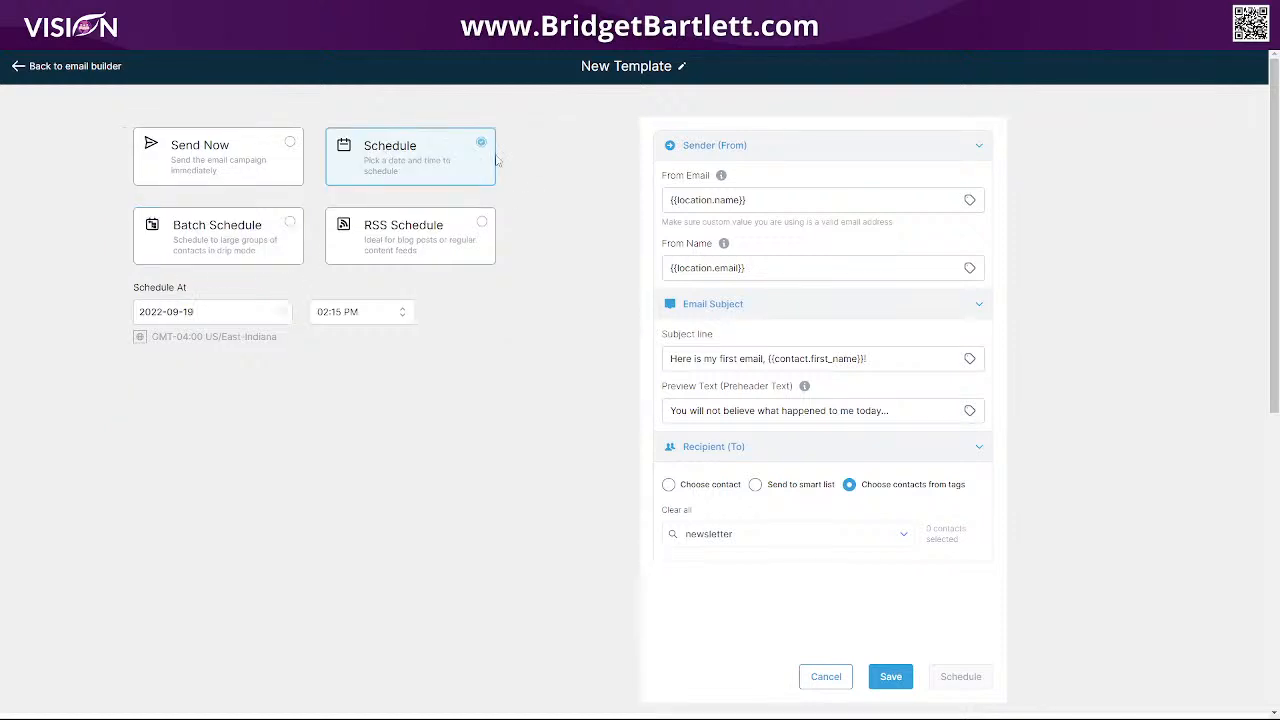